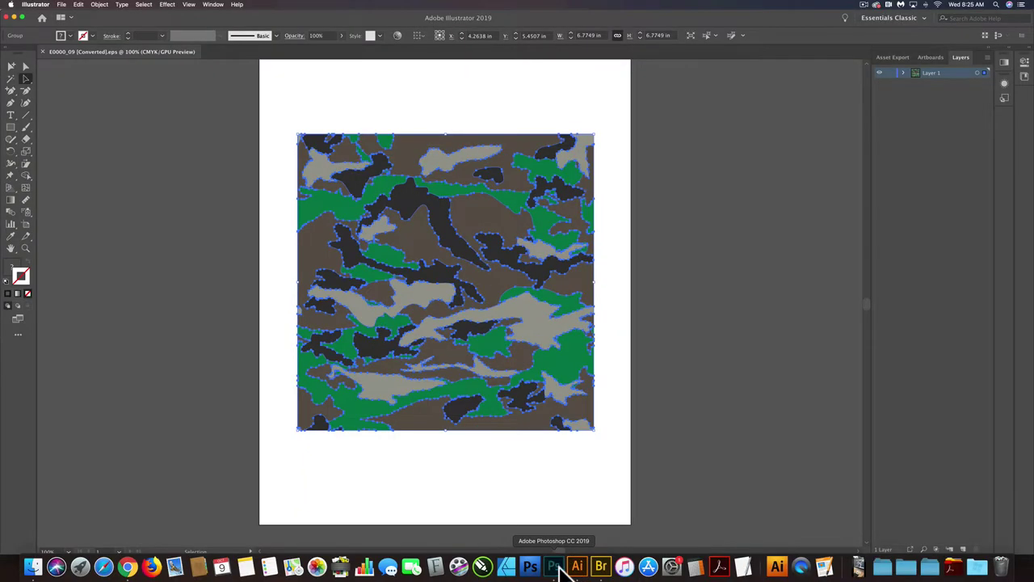
- Switch from the Illustrator camo artwork to Photoshop CC 2019 using its Dock icon
{"action": "left_click", "coordinate": [556, 568]}
- Create a new 12000 × 12000 px document at 1000 ppi in RGB colour mode
{"action": "left_click", "coordinate": [75, 5]}
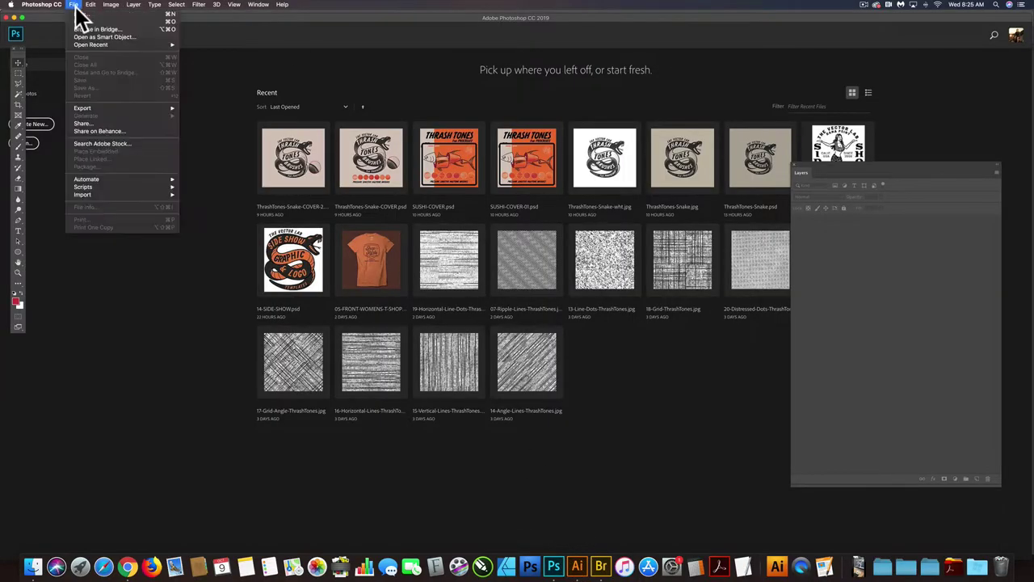
{"action": "left_click", "coordinate": [79, 18]}
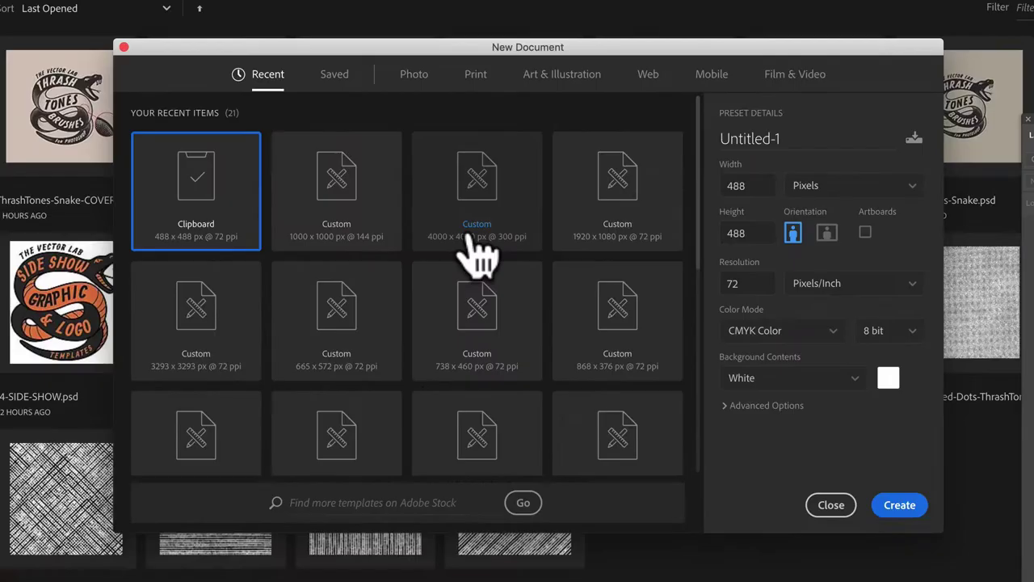
{"action": "left_click", "coordinate": [747, 185]}
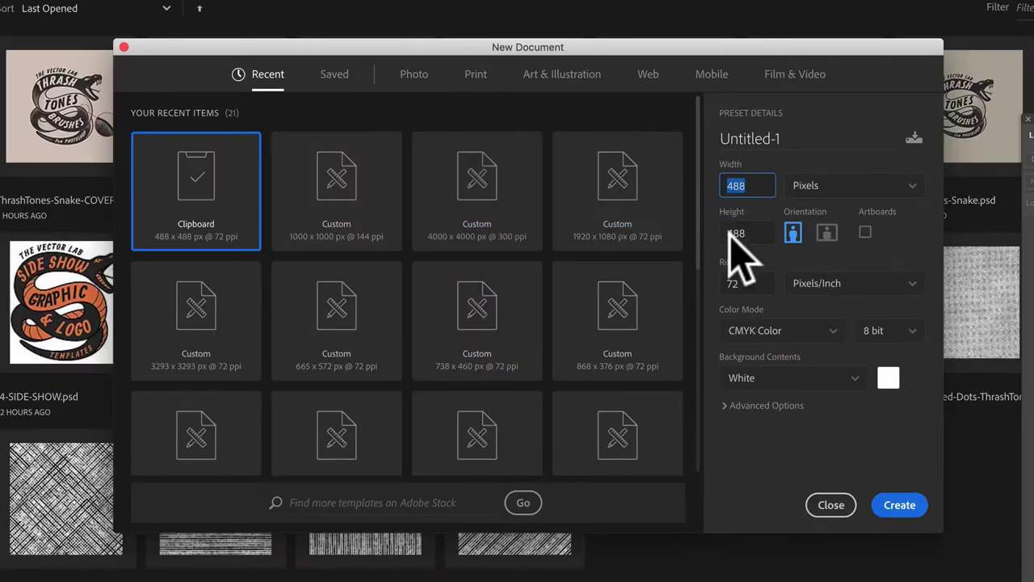
{"action": "left_click", "coordinate": [748, 282]}
{"action": "type", "text": "1000"}
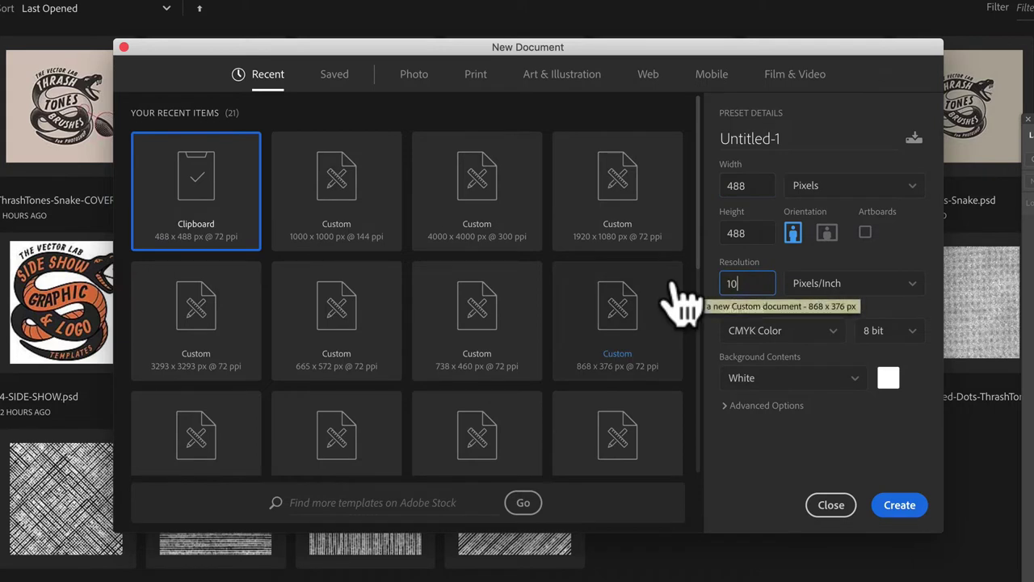
{"action": "left_click", "coordinate": [802, 338]}
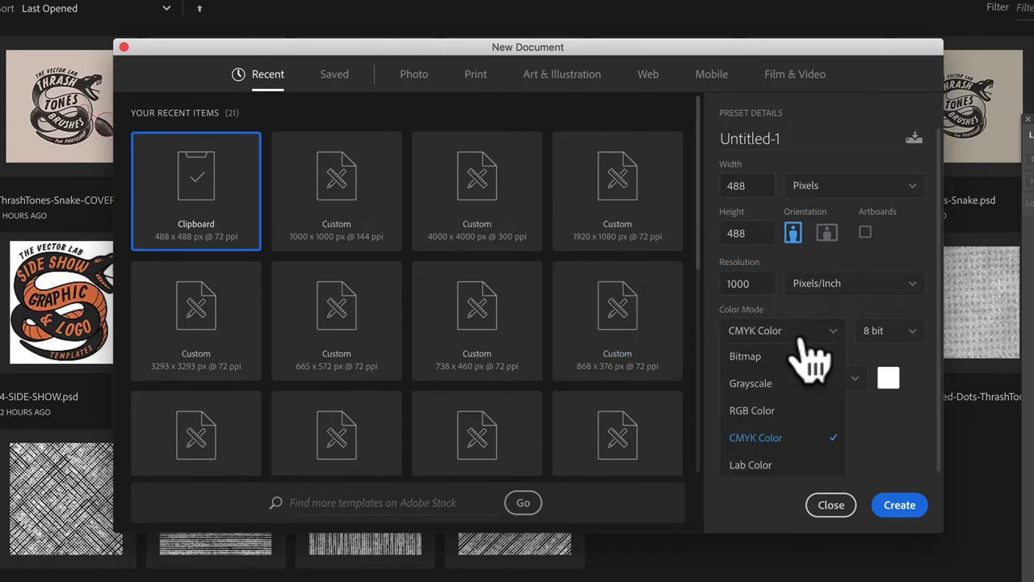
{"action": "left_click", "coordinate": [794, 431]}
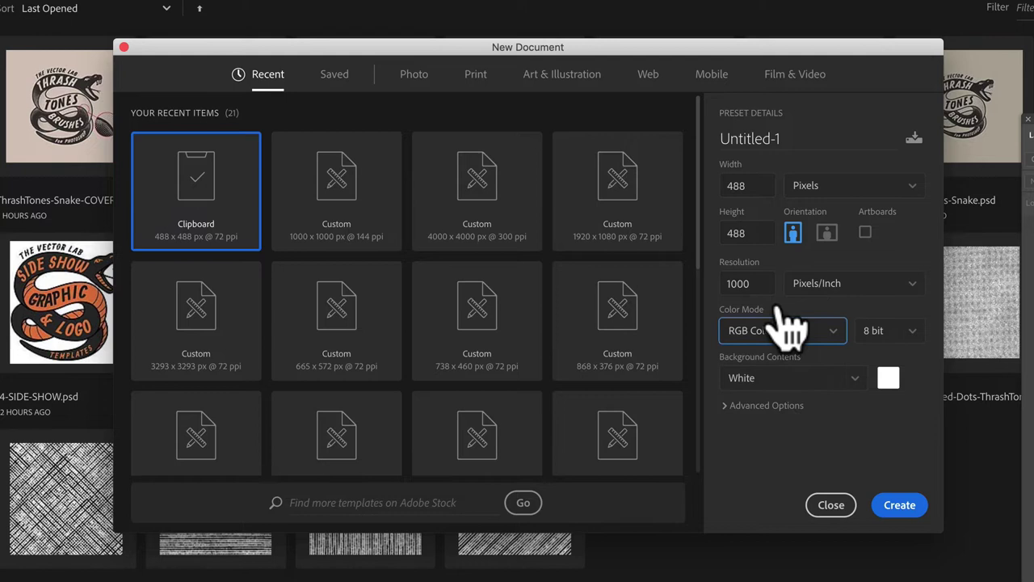
{"action": "left_click", "coordinate": [762, 185]}
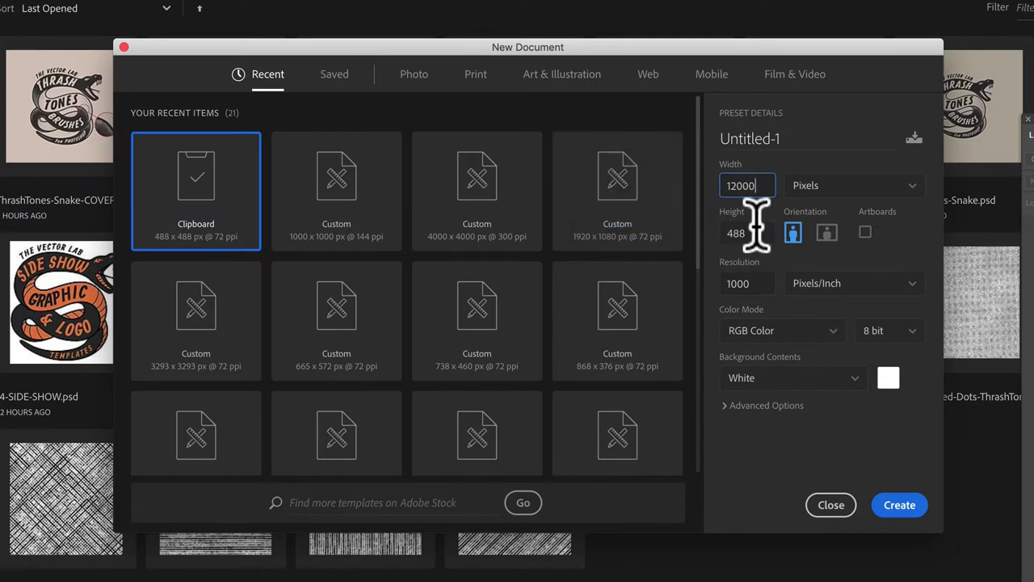
{"action": "left_click", "coordinate": [727, 233]}
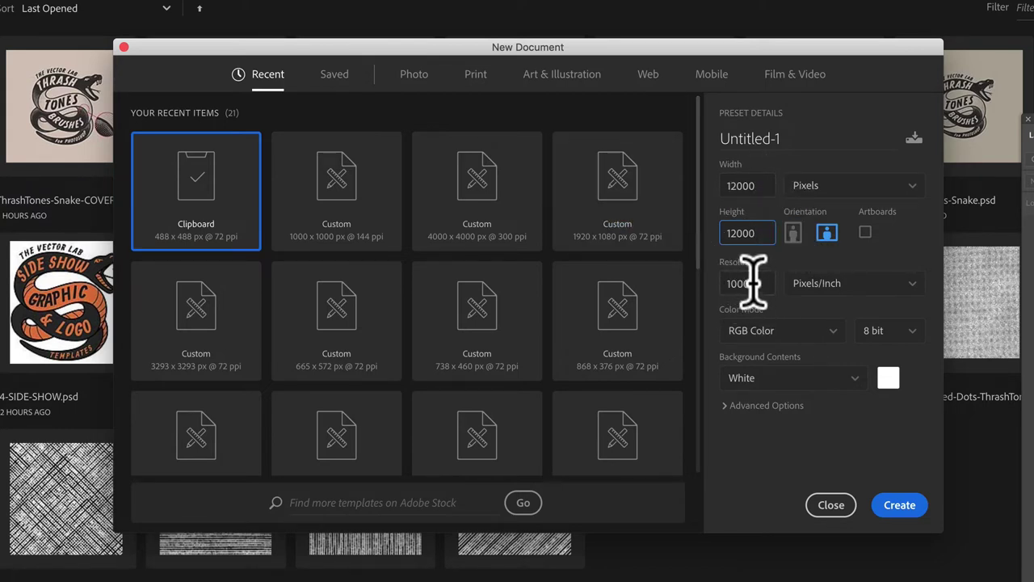
{"action": "left_click", "coordinate": [899, 504]}
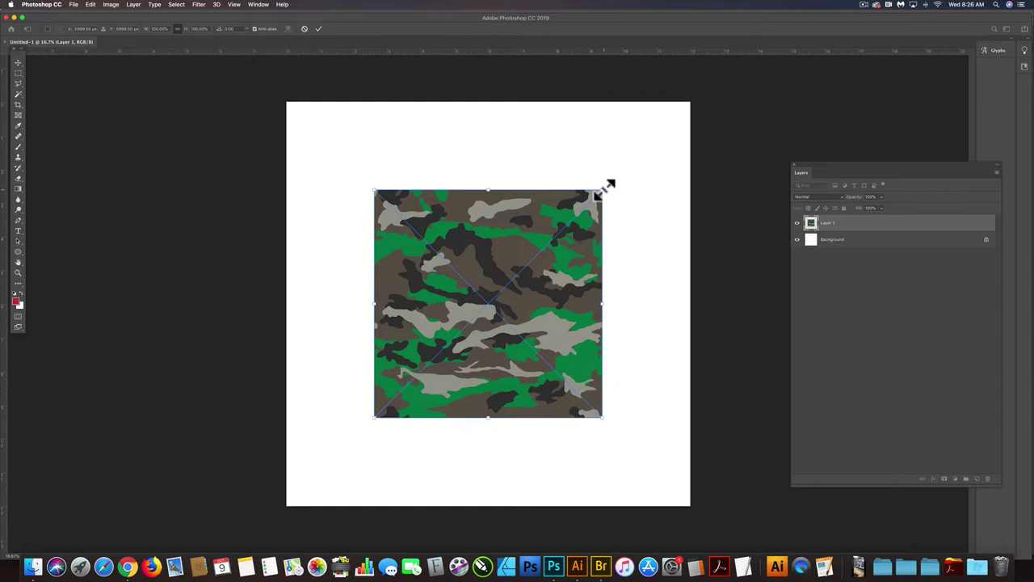
- Scale the pasted camo layer out to the 12000 px canvas edges and commit the transform
{"action": "left_click_drag", "start_coordinate": [602, 191], "coordinate": [689, 101]}
{"action": "left_click_drag", "start_coordinate": [374, 419], "coordinate": [287, 507]}
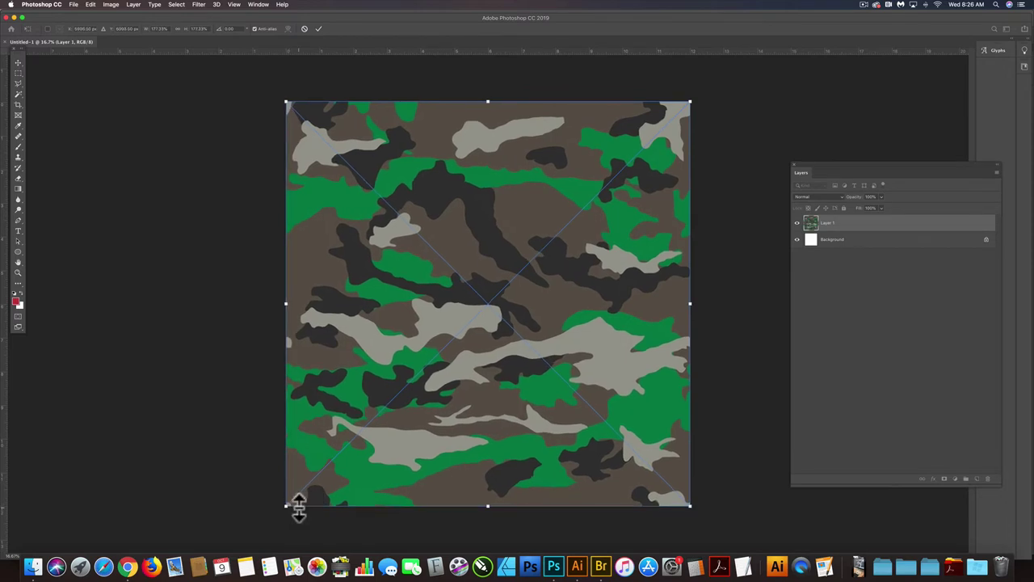
{"action": "key", "text": "Return"}
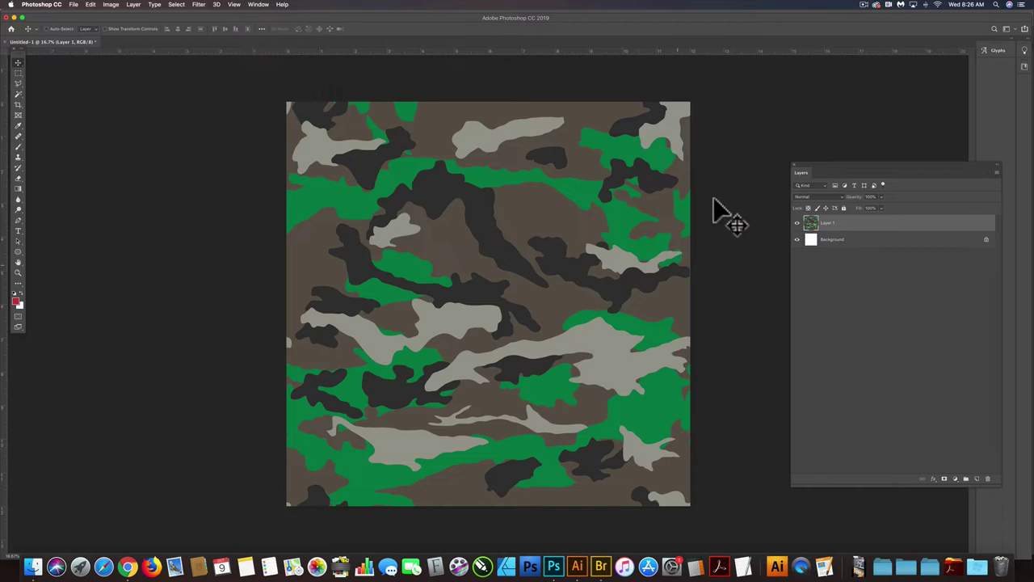
- Show the Channels panel and compare the Red, Green and Blue channels, settling on Red
{"action": "left_click", "coordinate": [259, 4]}
{"action": "left_click", "coordinate": [249, 92]}
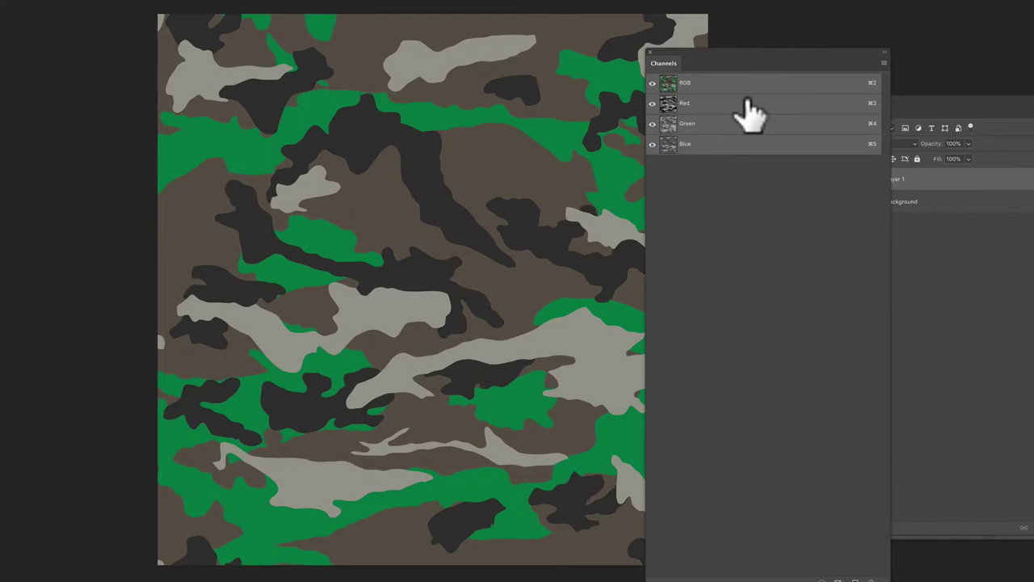
{"action": "left_click", "coordinate": [719, 168]}
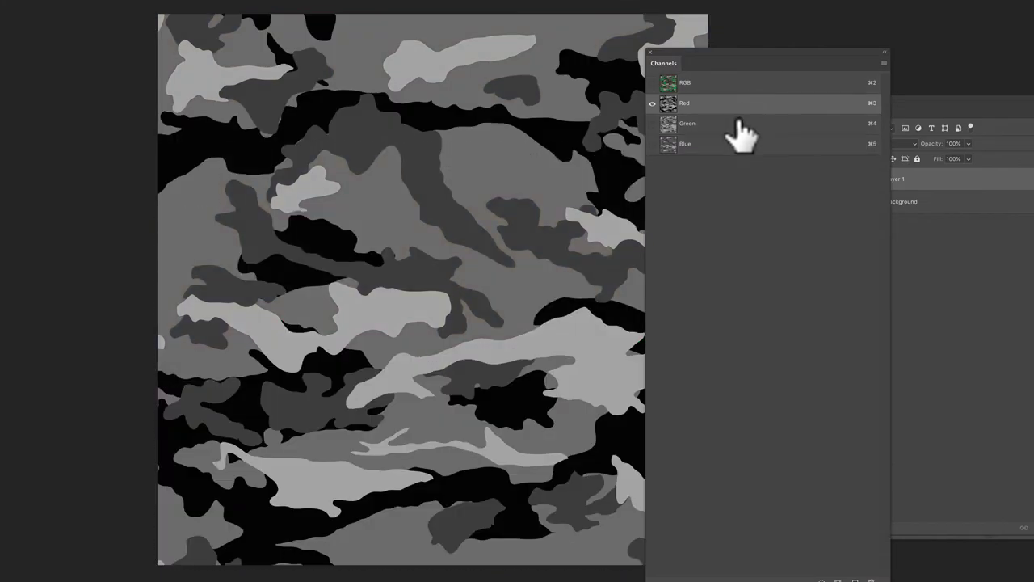
{"action": "left_click", "coordinate": [738, 123]}
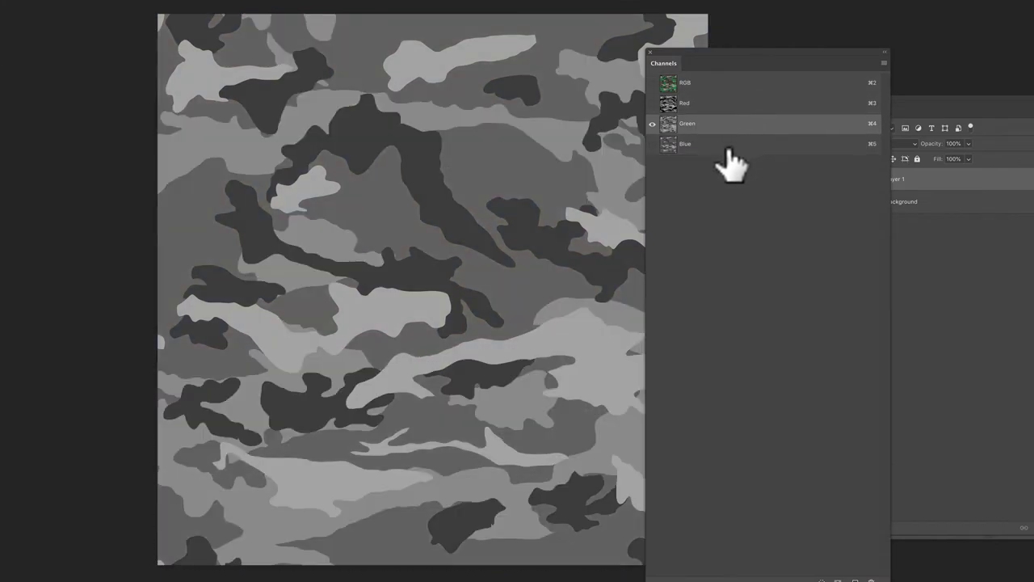
{"action": "left_click", "coordinate": [729, 145]}
{"action": "left_click", "coordinate": [721, 104]}
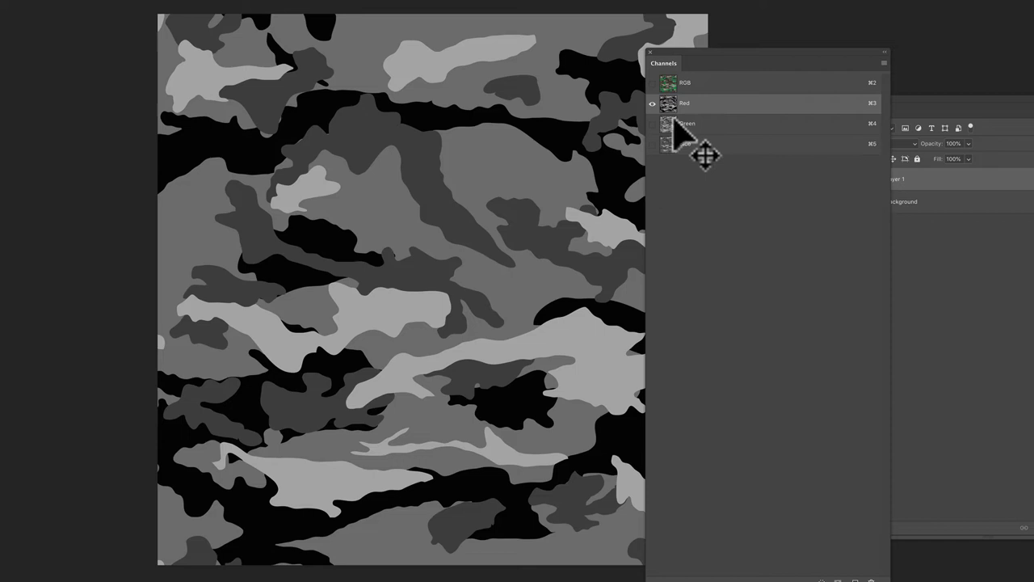
- Copy the whole Red channel and paste it as grayscale Layer 2 in the RGB view
{"action": "left_click", "coordinate": [686, 121], "text": "super"}
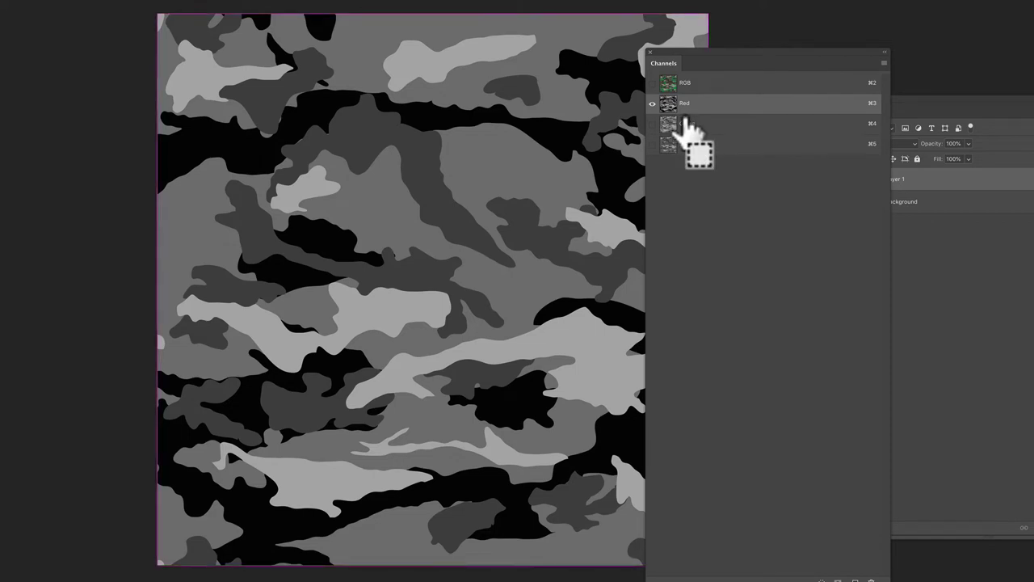
{"action": "left_click", "coordinate": [686, 121], "text": "super"}
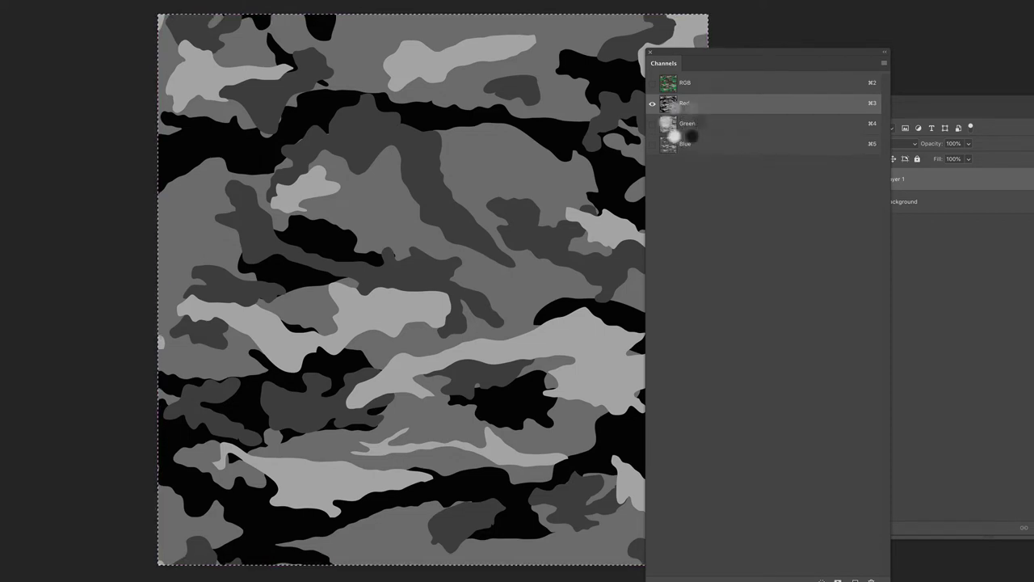
{"action": "left_click", "coordinate": [706, 85]}
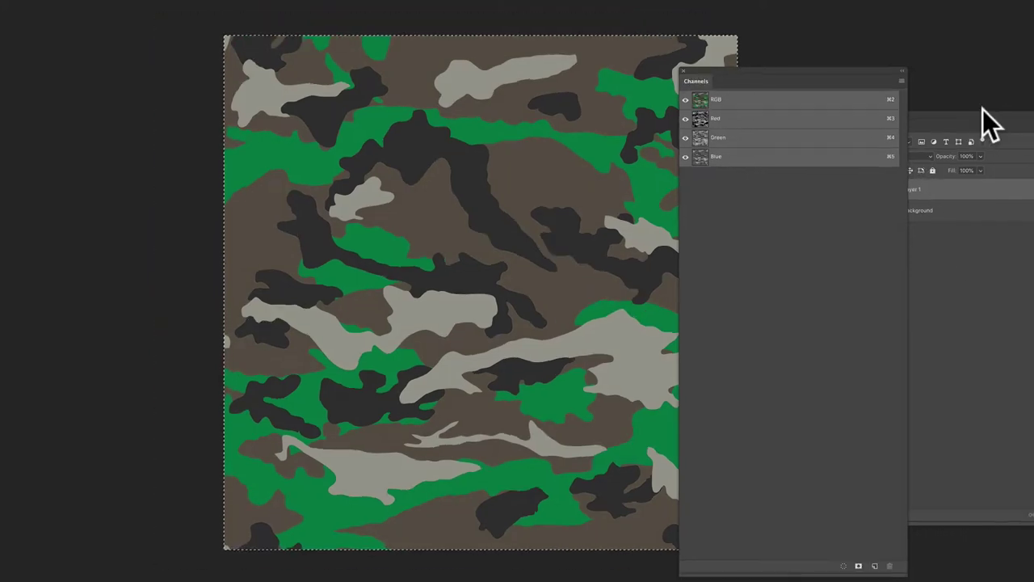
{"action": "left_click", "coordinate": [965, 92]}
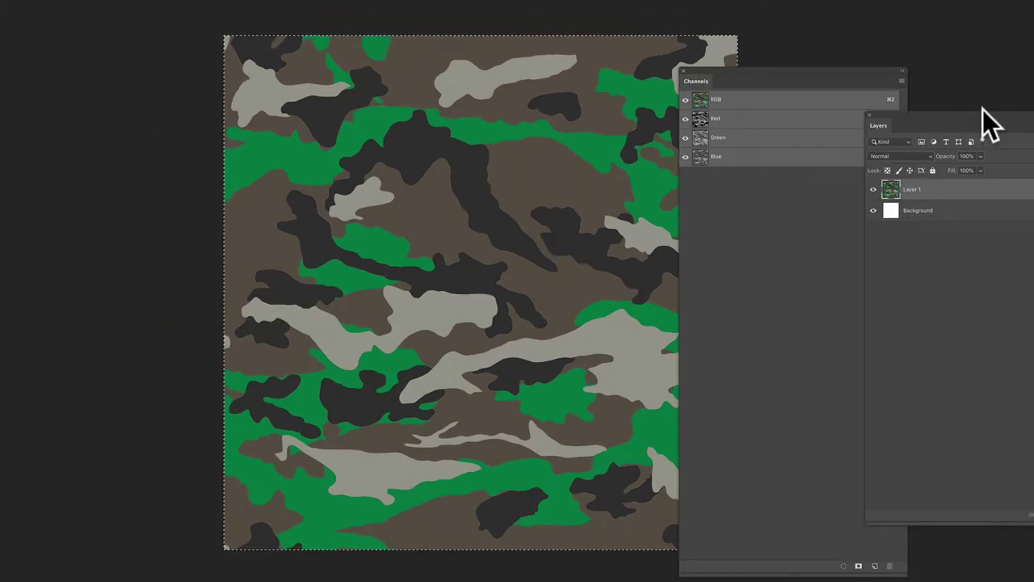
{"action": "key", "text": "super+v"}
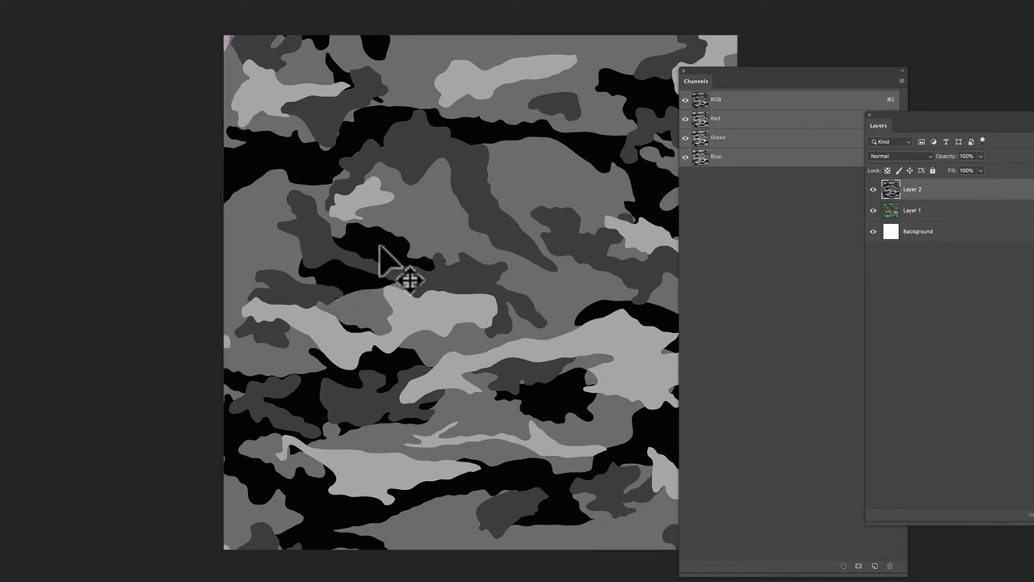
- Apply Levels to Layer 2 with output black at 66 and input white at 227
{"action": "key", "text": "super+l"}
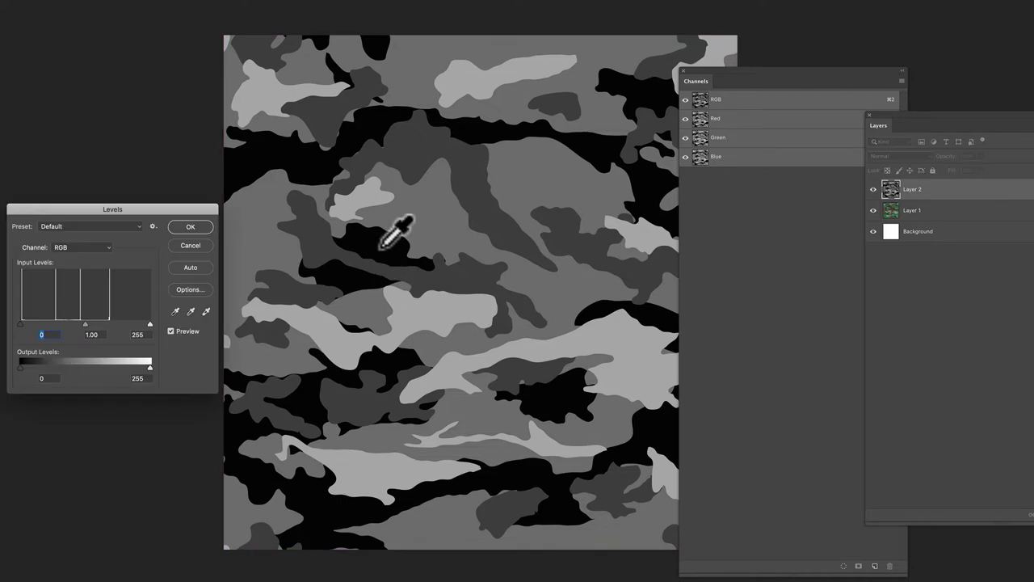
{"action": "left_click_drag", "start_coordinate": [158, 209], "coordinate": [236, 135]}
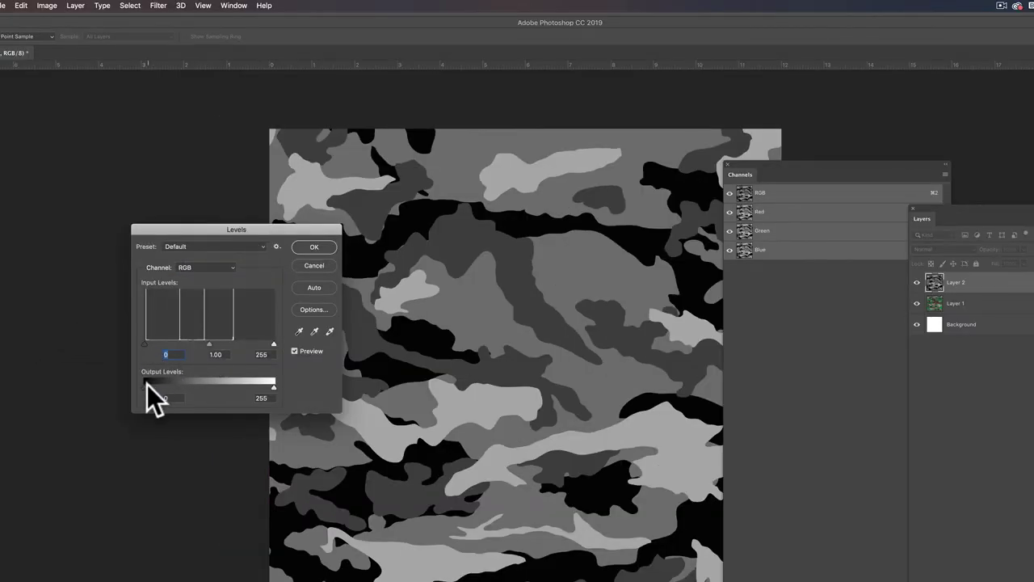
{"action": "left_click_drag", "start_coordinate": [147, 384], "coordinate": [177, 382]}
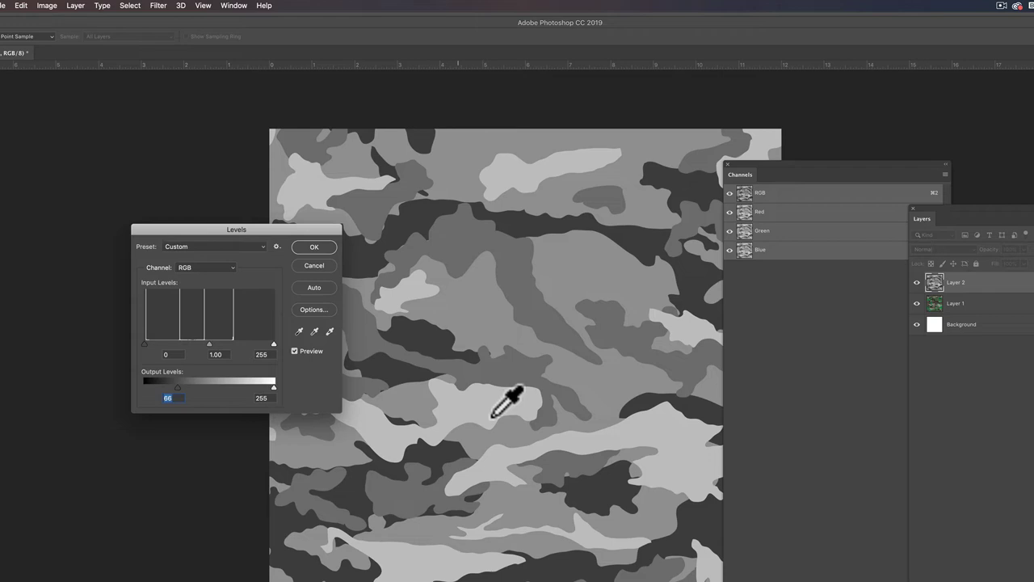
{"action": "mouse_move", "coordinate": [263, 387]}
{"action": "left_mouse_down"}
{"action": "mouse_move", "coordinate": [253, 387]}
{"action": "mouse_move", "coordinate": [279, 387]}
{"action": "left_mouse_up"}
{"action": "mouse_move", "coordinate": [272, 343]}
{"action": "left_mouse_down"}
{"action": "mouse_move", "coordinate": [240, 344]}
{"action": "mouse_move", "coordinate": [270, 341]}
{"action": "mouse_move", "coordinate": [259, 342]}
{"action": "left_mouse_up"}
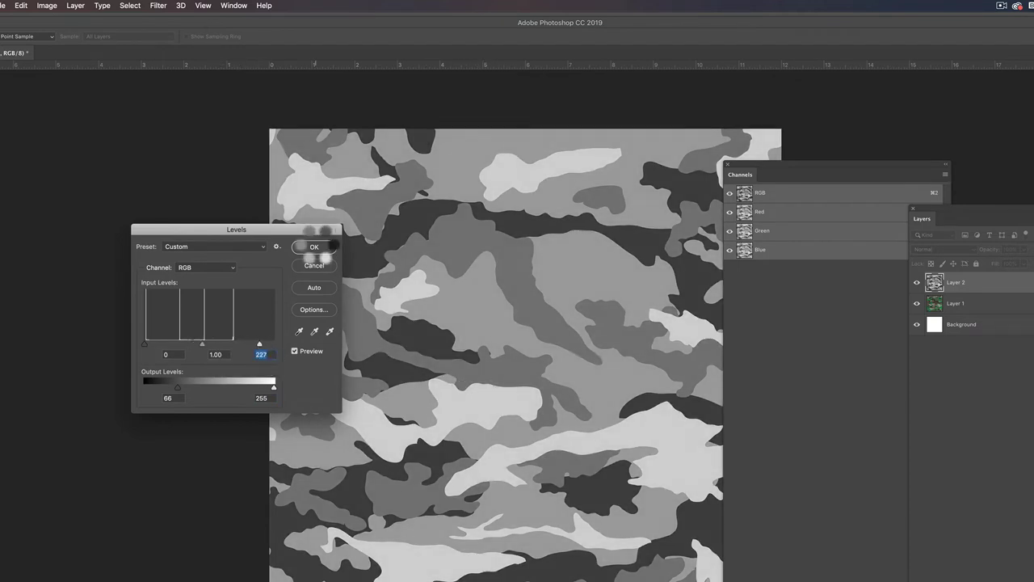
{"action": "left_click", "coordinate": [316, 246]}
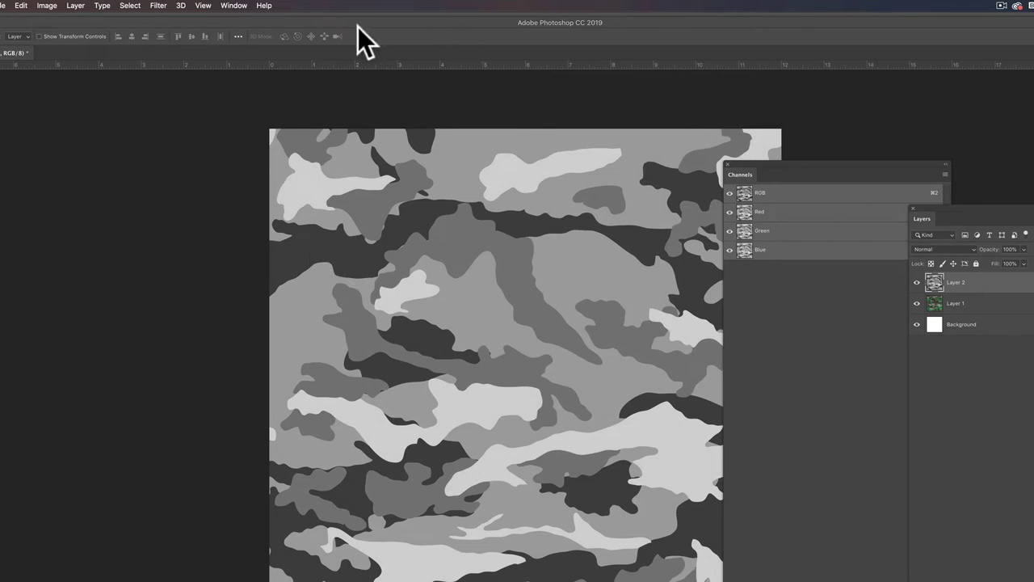
- Flatten the image to a single Background layer and apply a 70.7-pixel Gaussian Blur
{"action": "left_click", "coordinate": [84, 5]}
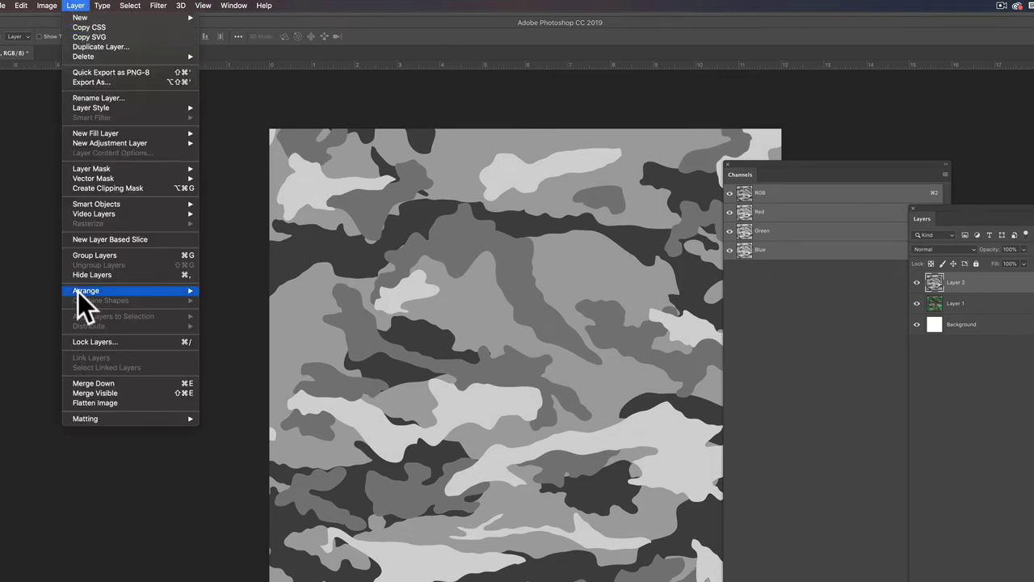
{"action": "left_click", "coordinate": [159, 401]}
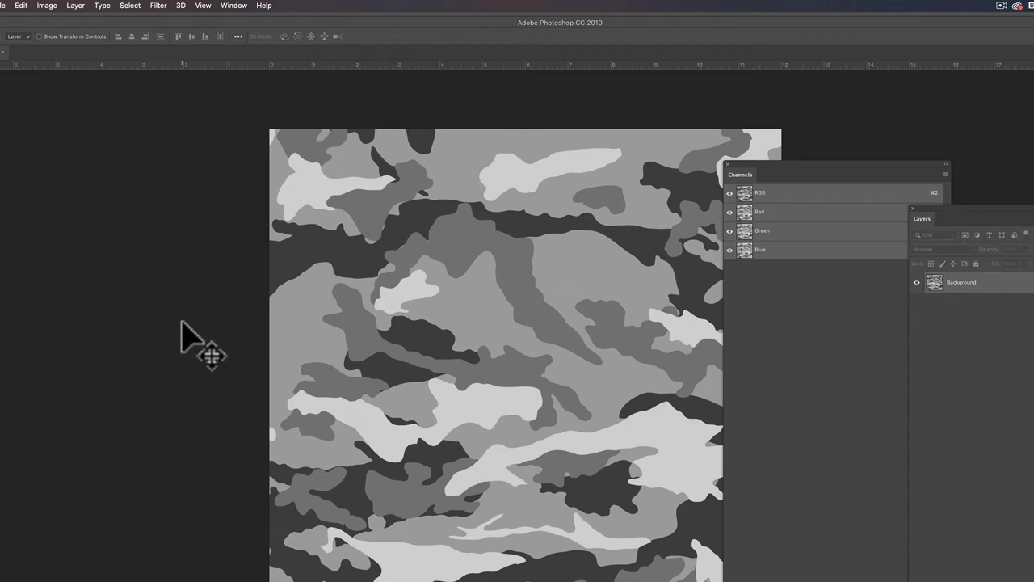
{"action": "left_click", "coordinate": [164, 6]}
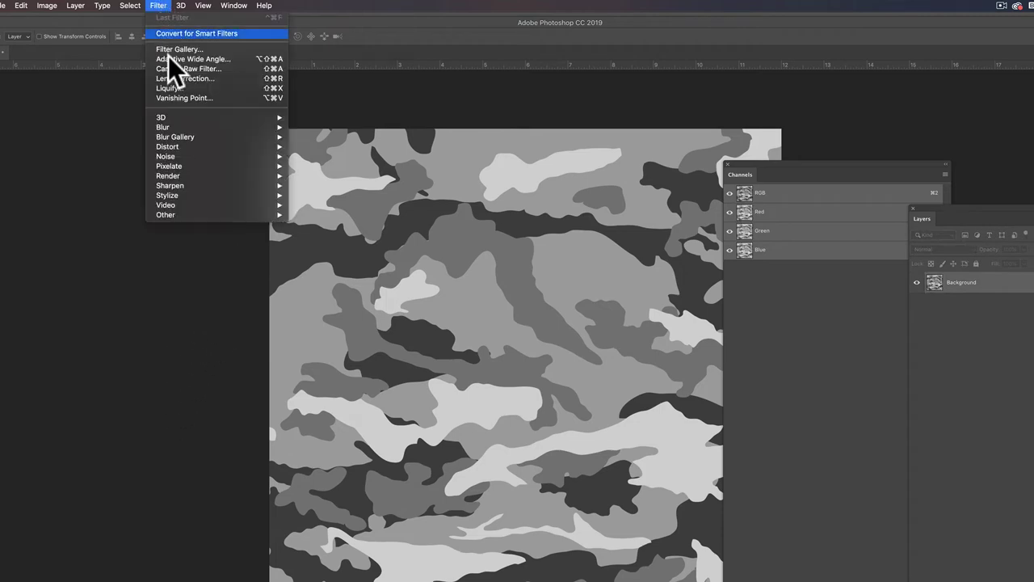
{"action": "mouse_move", "coordinate": [179, 123]}
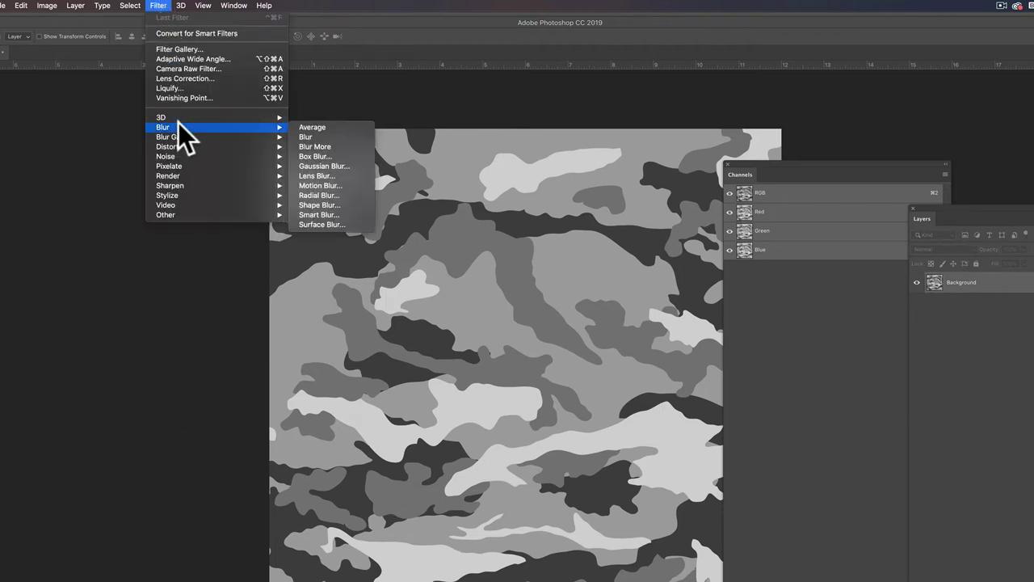
{"action": "left_click", "coordinate": [354, 167]}
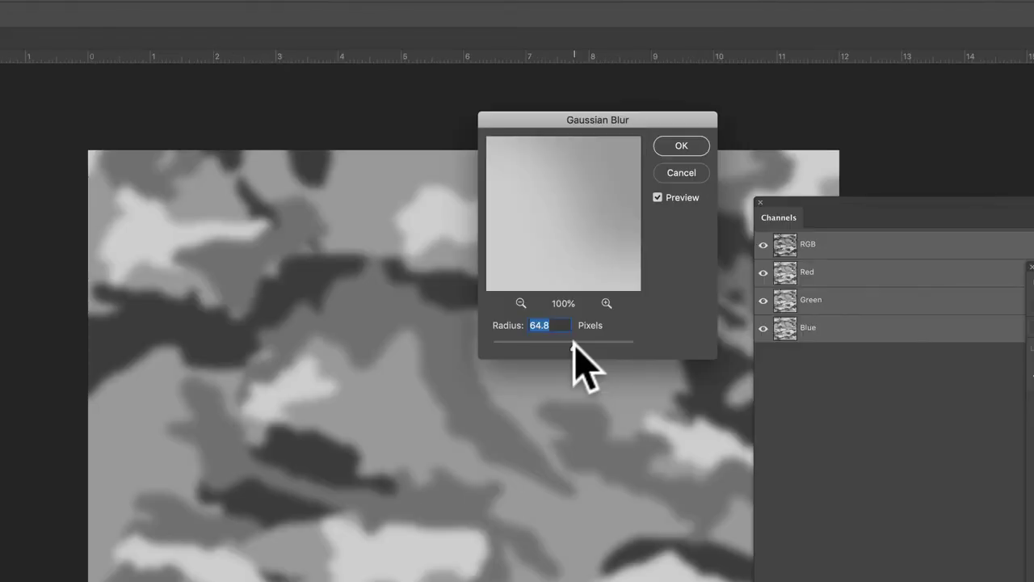
{"action": "left_click_drag", "start_coordinate": [599, 258], "coordinate": [600, 262]}
{"action": "left_click", "coordinate": [681, 147]}
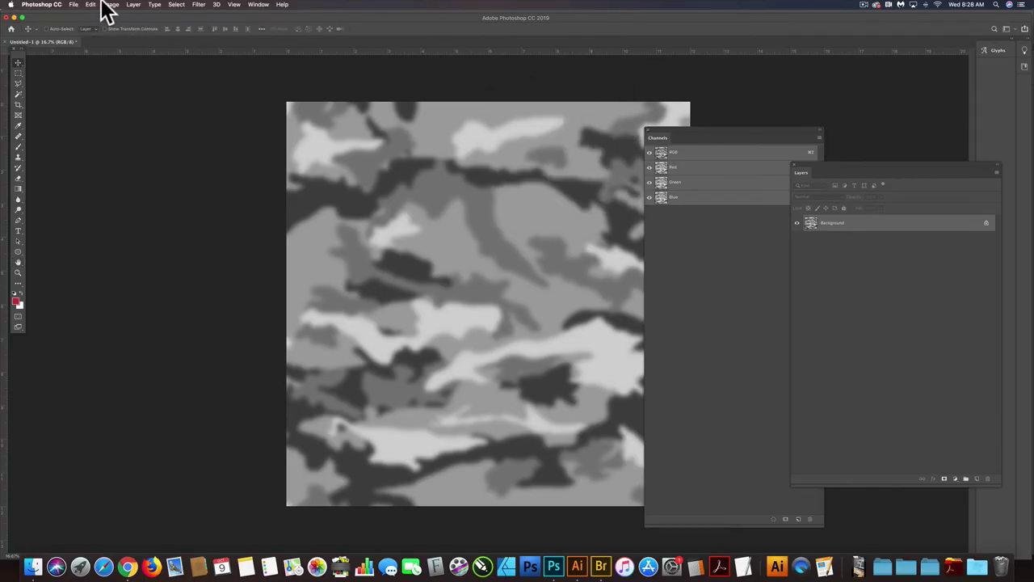
- Change the image mode to Grayscale, discarding the colour information
{"action": "left_click", "coordinate": [115, 4]}
{"action": "mouse_move", "coordinate": [133, 13]}
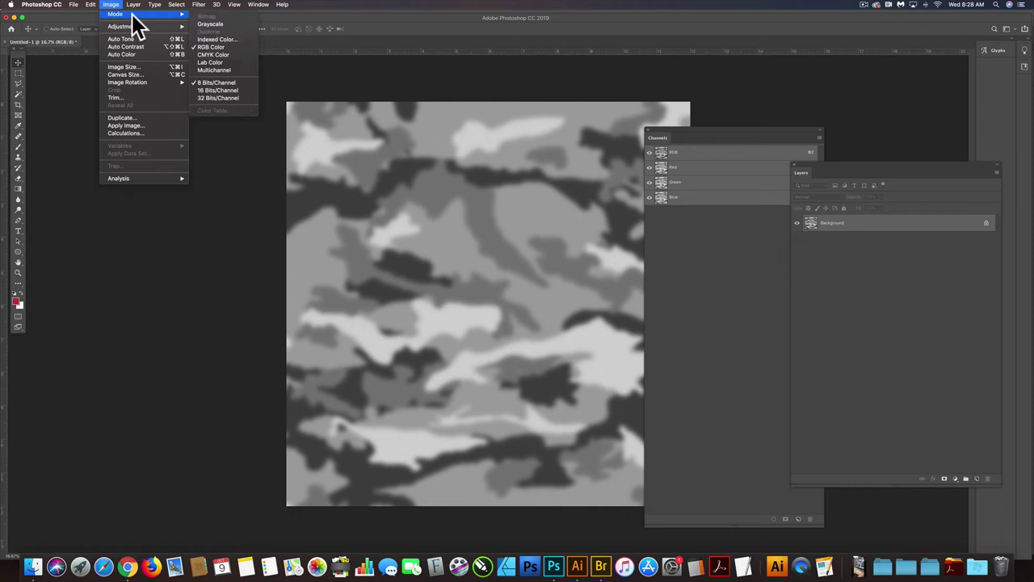
{"action": "left_click", "coordinate": [205, 24]}
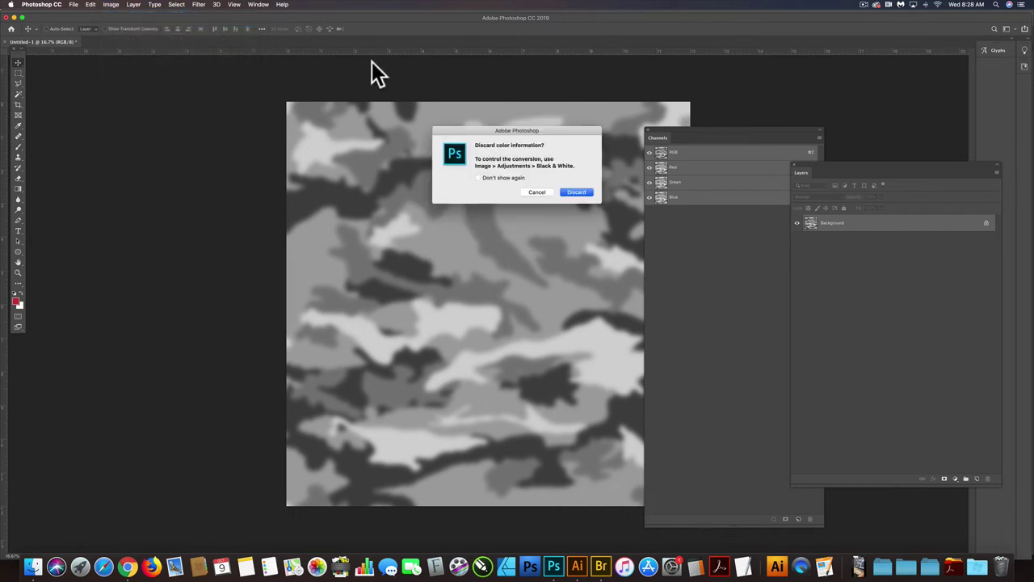
{"action": "left_click", "coordinate": [578, 192]}
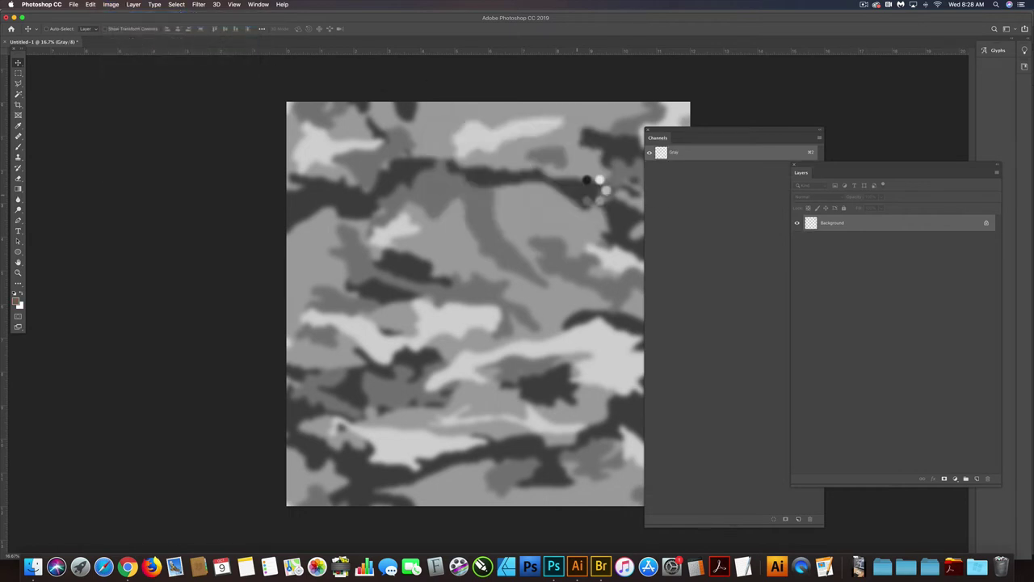
{"action": "left_click", "coordinate": [111, 4]}
{"action": "mouse_move", "coordinate": [117, 15]}
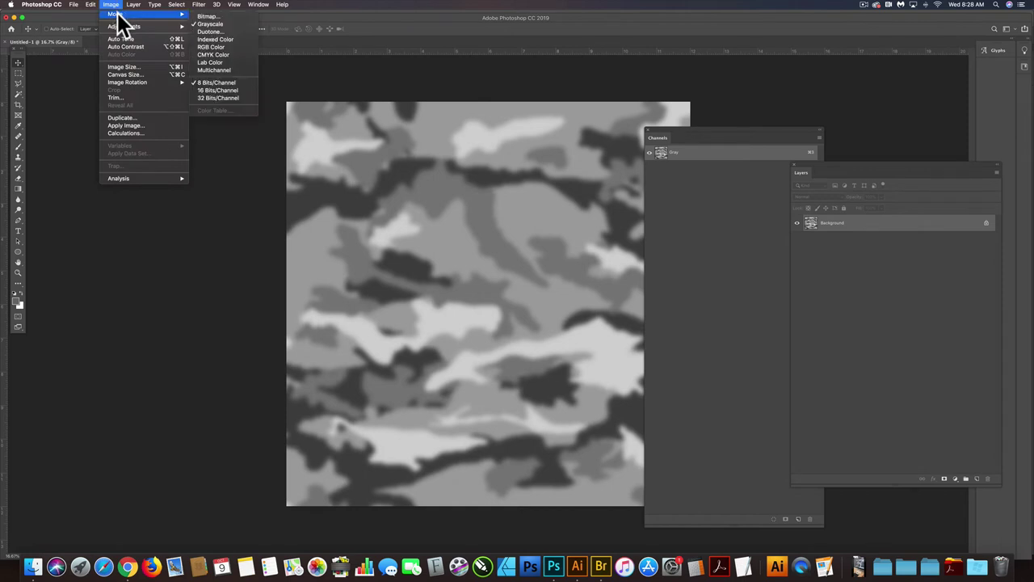
{"action": "left_click", "coordinate": [207, 17]}
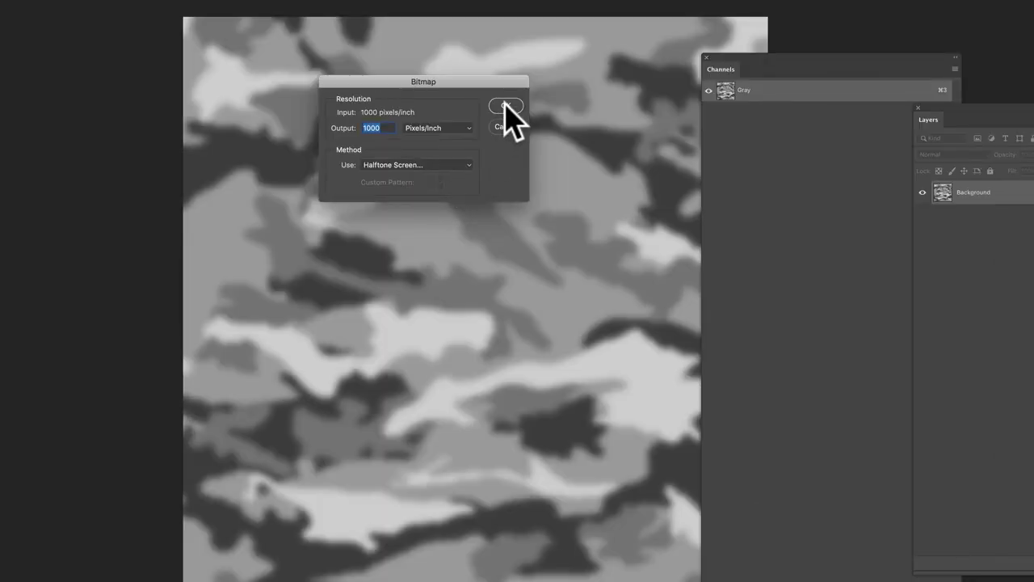
{"action": "left_click", "coordinate": [507, 106]}
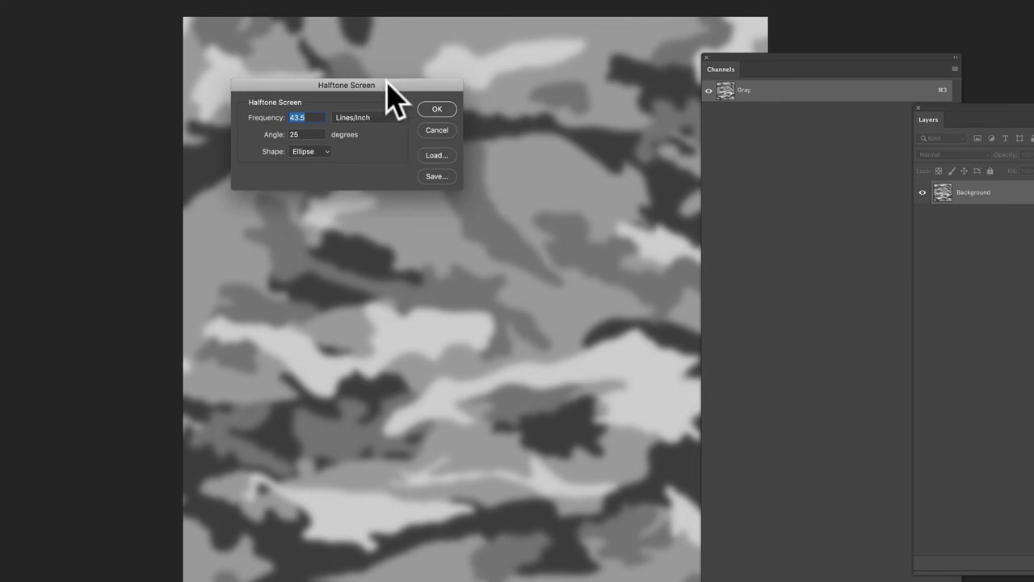
{"action": "left_click_drag", "start_coordinate": [396, 101], "coordinate": [515, 250]}
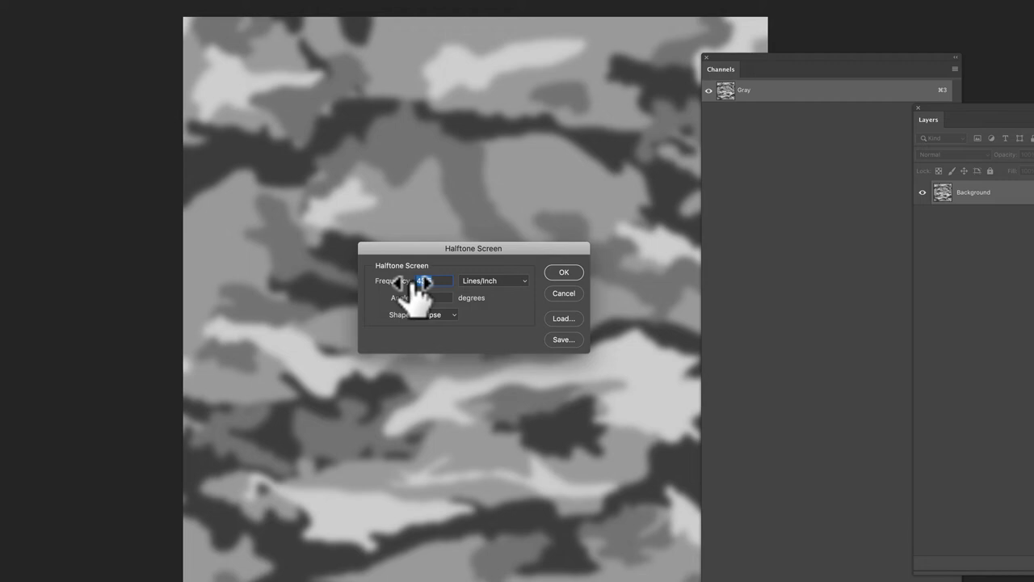
{"action": "type", "text": "7"}
{"action": "left_click", "coordinate": [440, 314]}
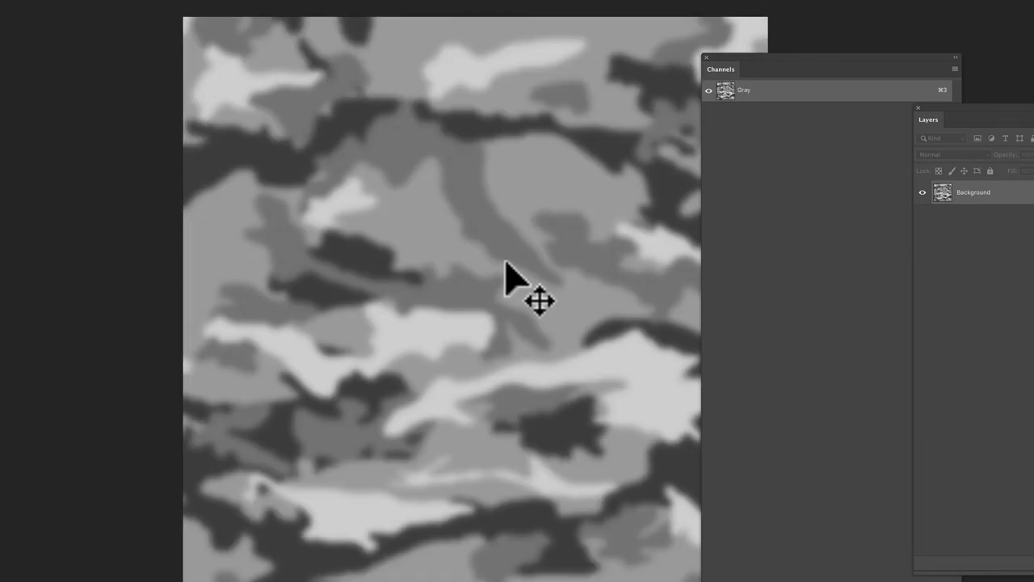
- Apply Levels to the grayscale camo with input black 16, gamma 1.03 and white 228
{"action": "key", "text": "super+l"}
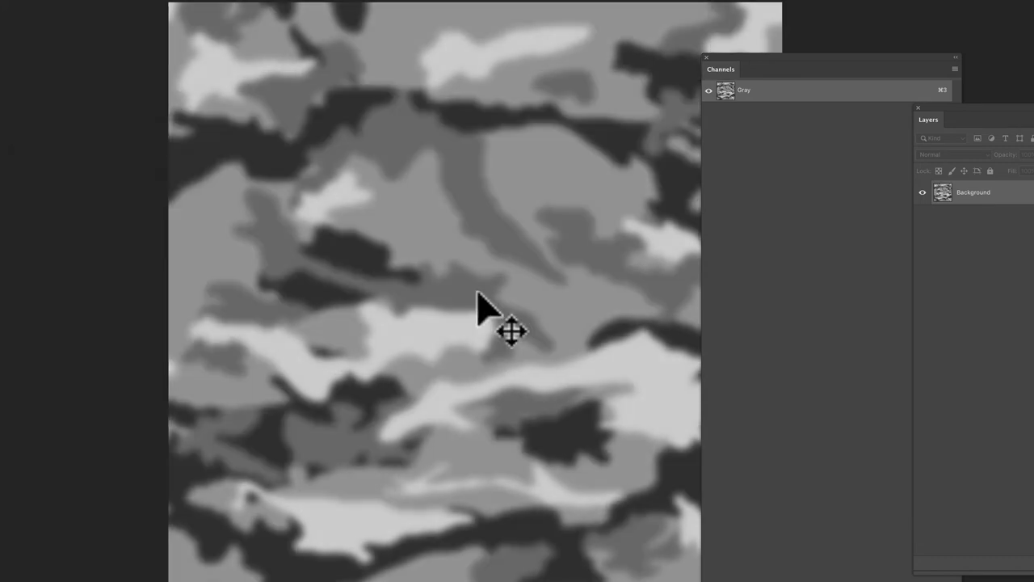
{"action": "key", "text": "super+l"}
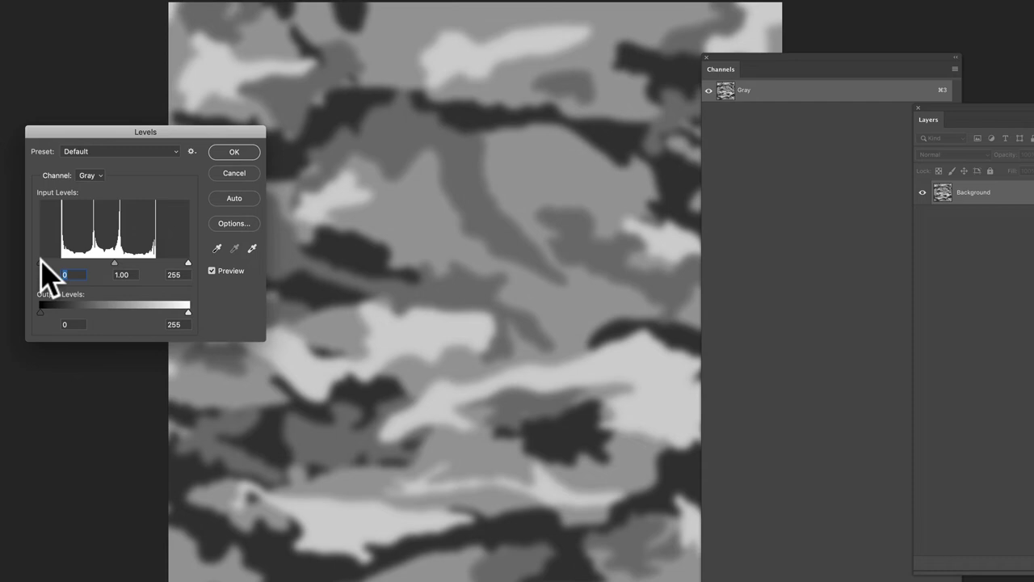
{"action": "left_click_drag", "start_coordinate": [40, 262], "coordinate": [50, 262]}
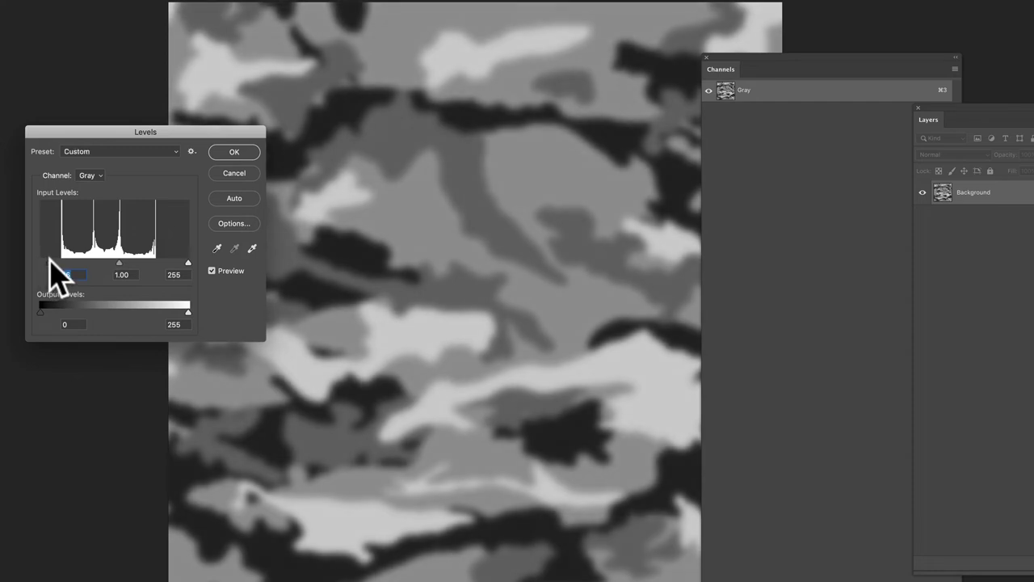
{"action": "left_click_drag", "start_coordinate": [179, 261], "coordinate": [172, 263]}
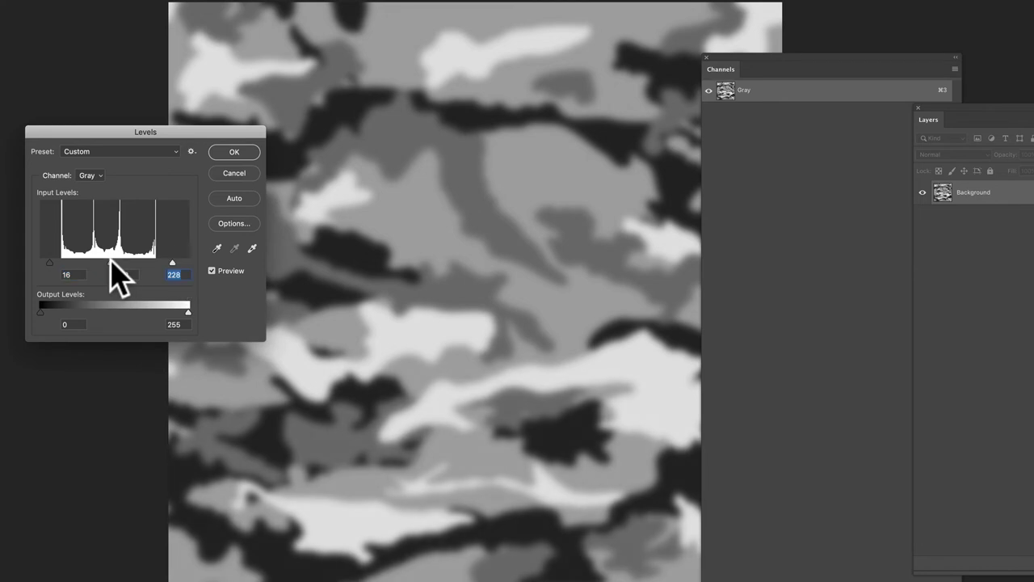
{"action": "left_click", "coordinate": [236, 154]}
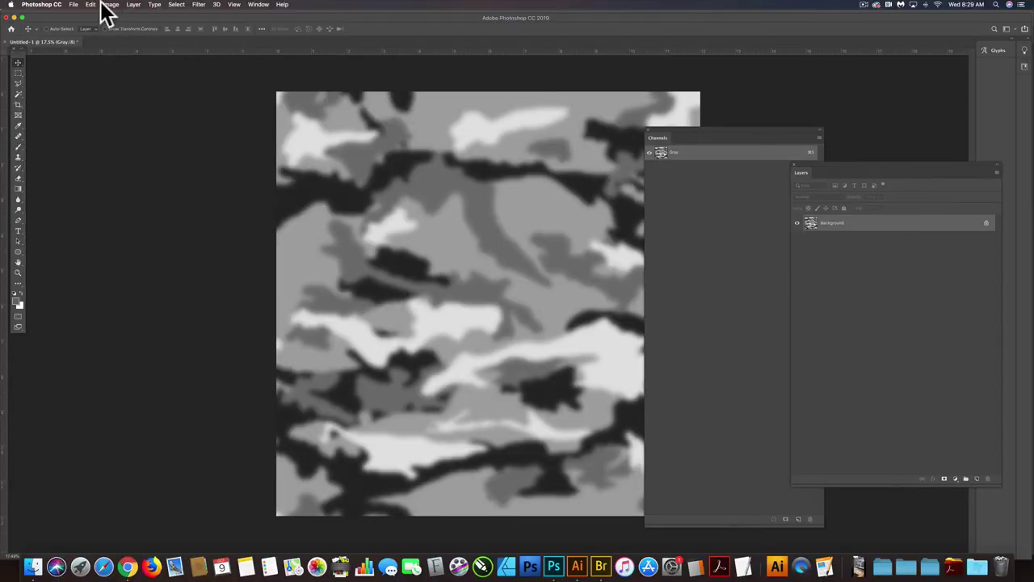
- Convert to Bitmap mode with a round halftone screen at 3 lines/inch and 25 degrees
{"action": "left_click", "coordinate": [110, 5]}
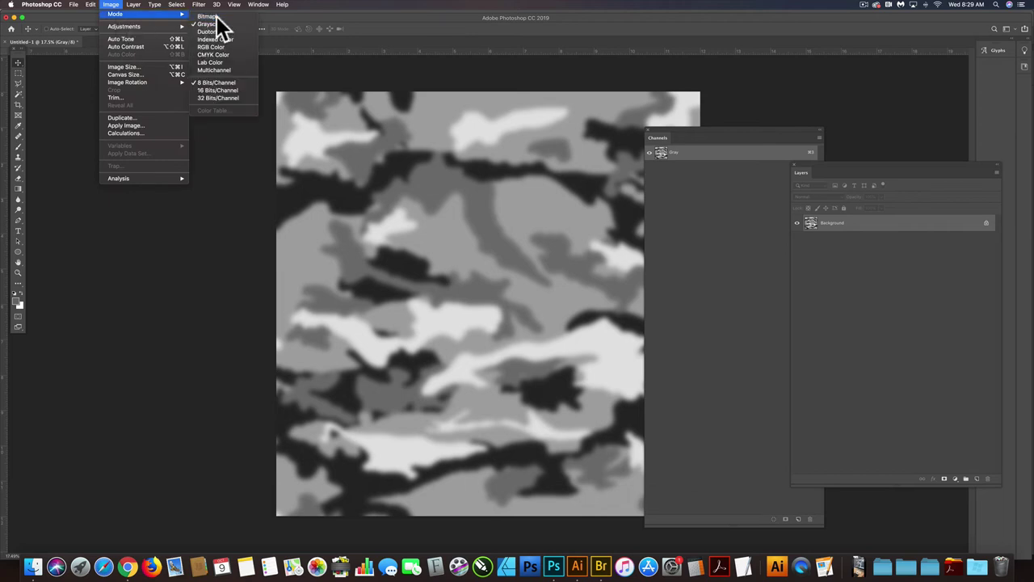
{"action": "left_click", "coordinate": [217, 16]}
{"action": "left_click", "coordinate": [506, 163]}
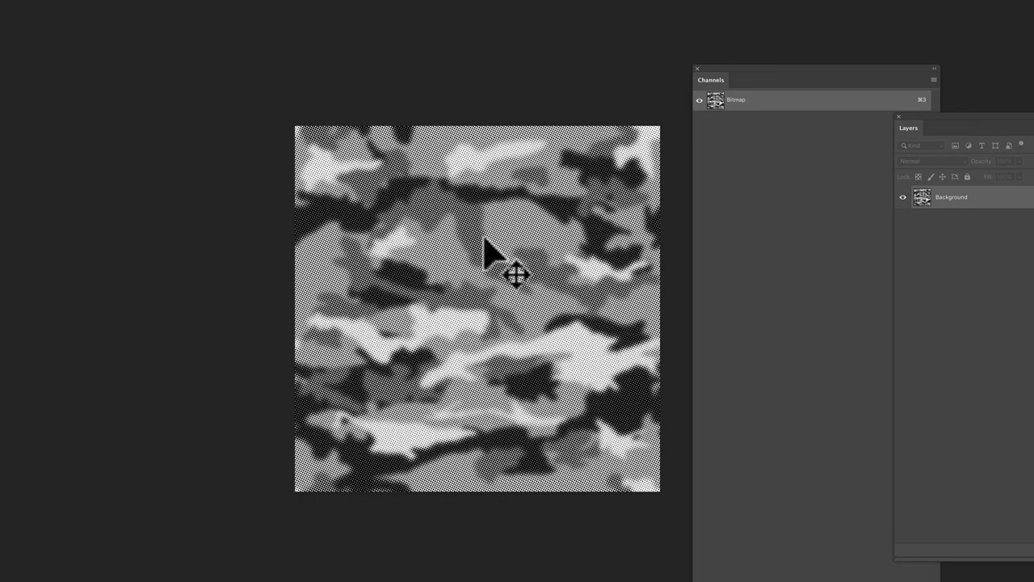
- Save as CAMO.psd in the Desktop folder and OK the clipboard export alert
{"action": "key", "text": "super+s"}
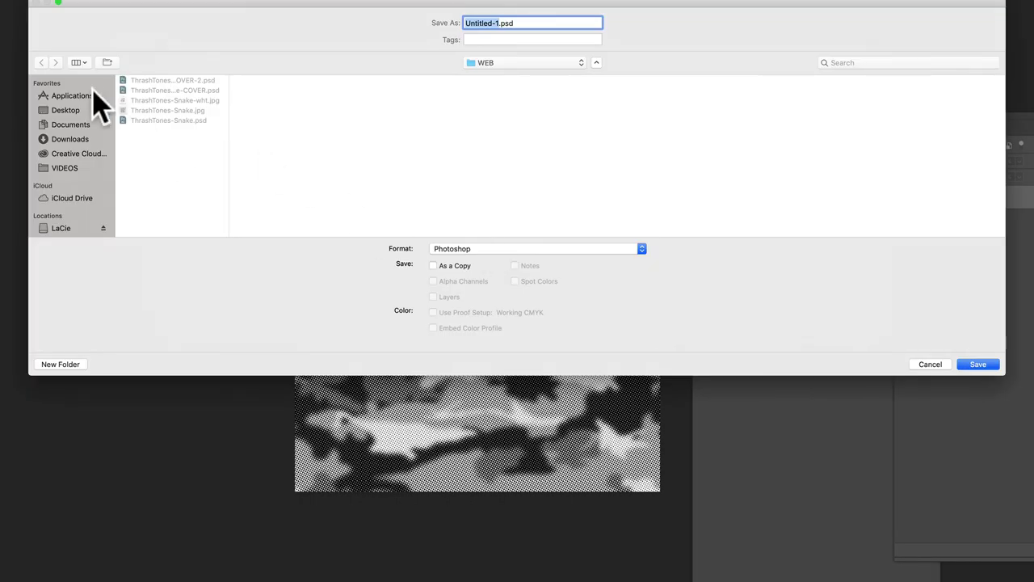
{"action": "left_click", "coordinate": [78, 109]}
{"action": "type", "text": "CAM"}
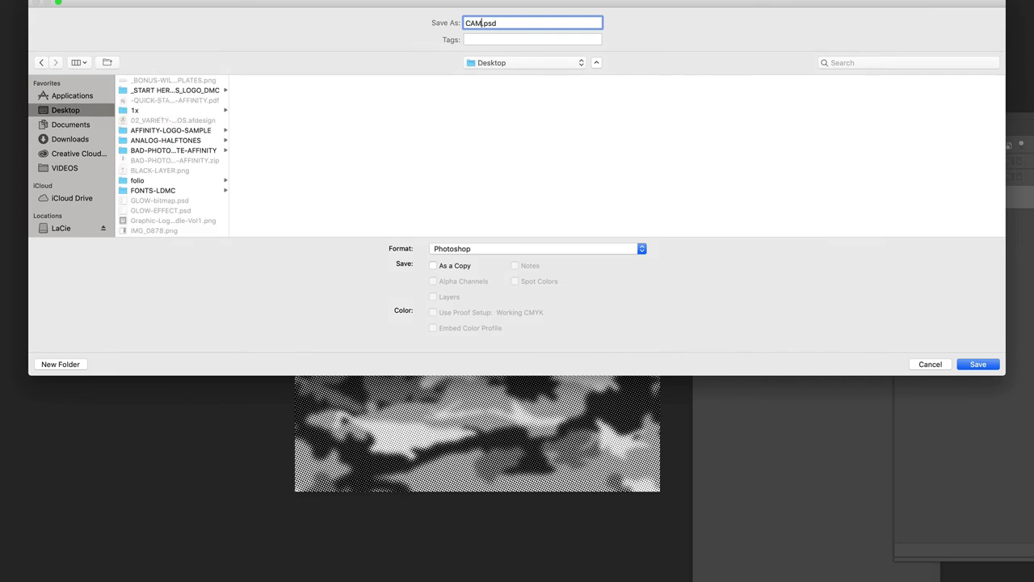
{"action": "type", "text": "O"}
{"action": "key", "text": "Return"}
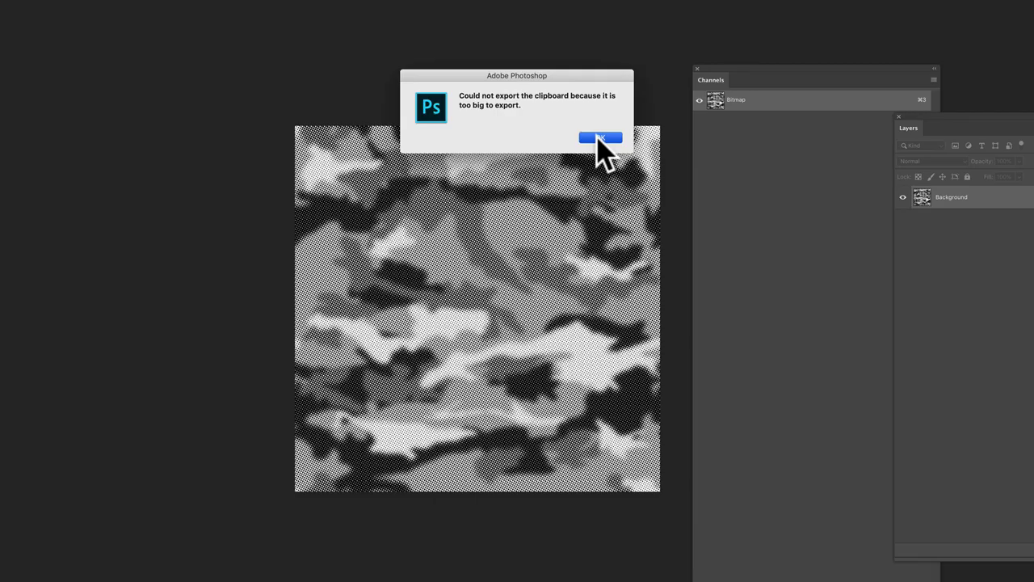
{"action": "left_click", "coordinate": [596, 140]}
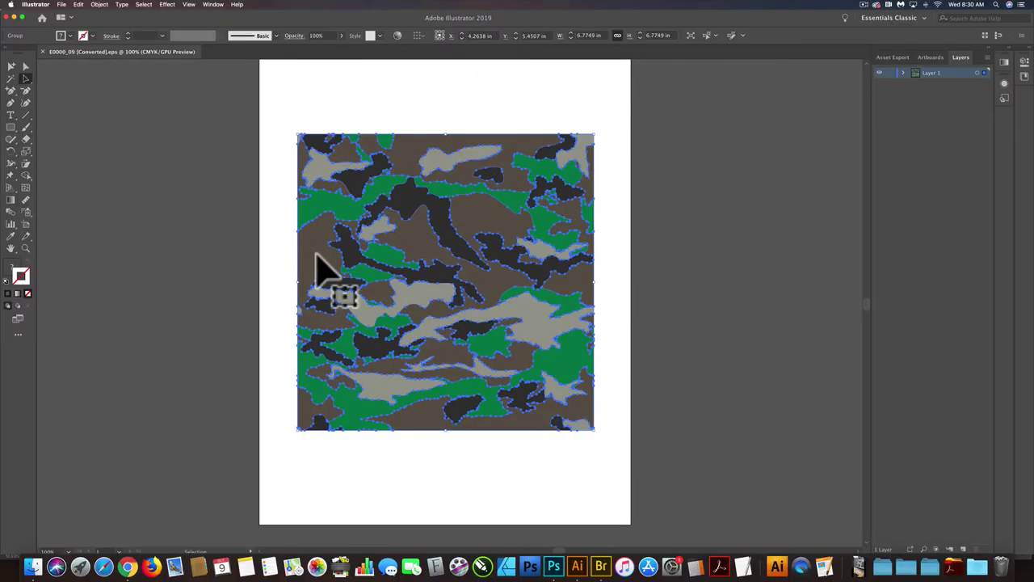
- Move the coloured camo right of the artboard, then place Desktop/CAMO.psd onto the artboard
{"action": "left_click_drag", "start_coordinate": [316, 266], "coordinate": [762, 249]}
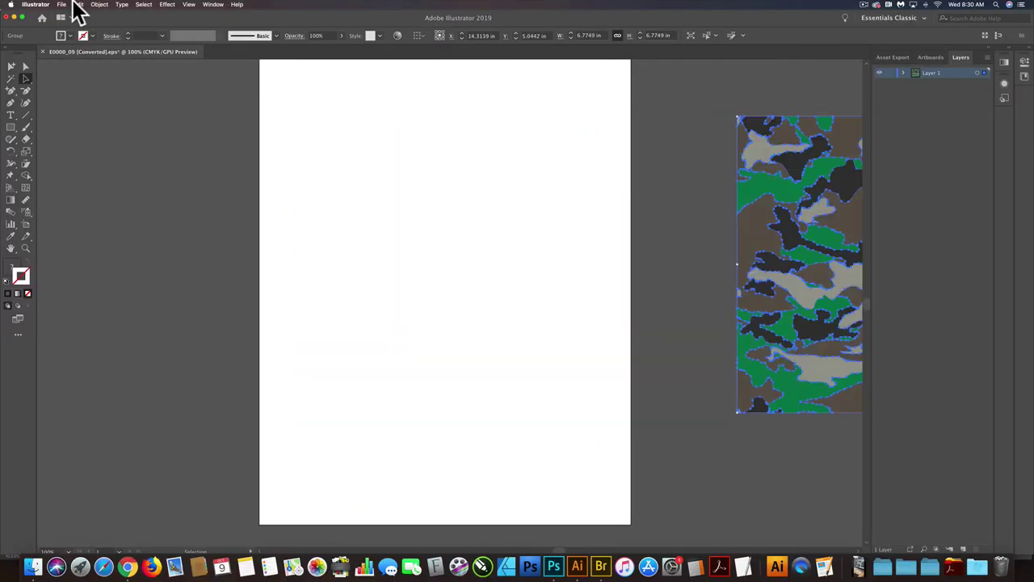
{"action": "left_click", "coordinate": [62, 5]}
{"action": "left_click", "coordinate": [87, 122]}
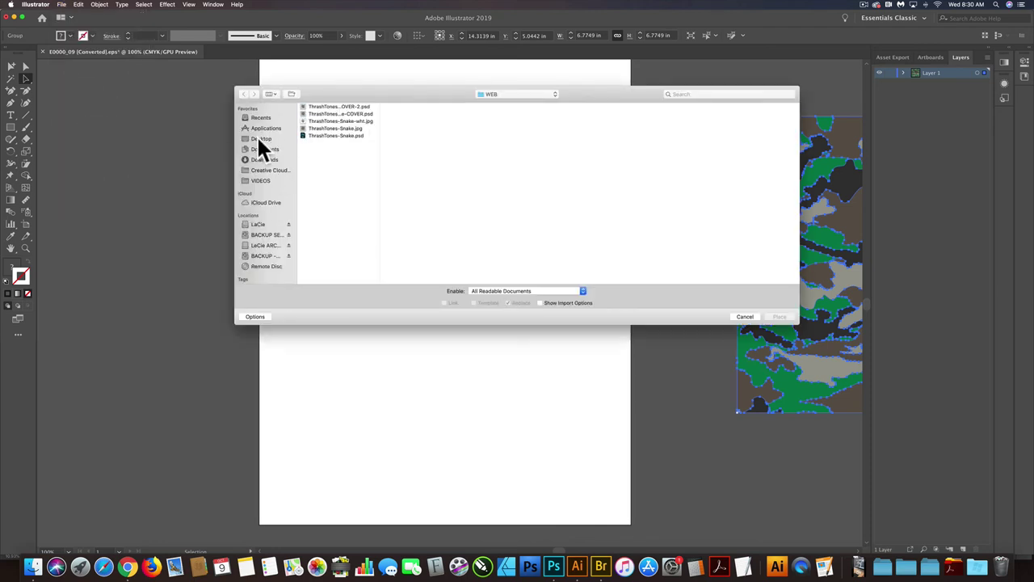
{"action": "left_click", "coordinate": [257, 138]}
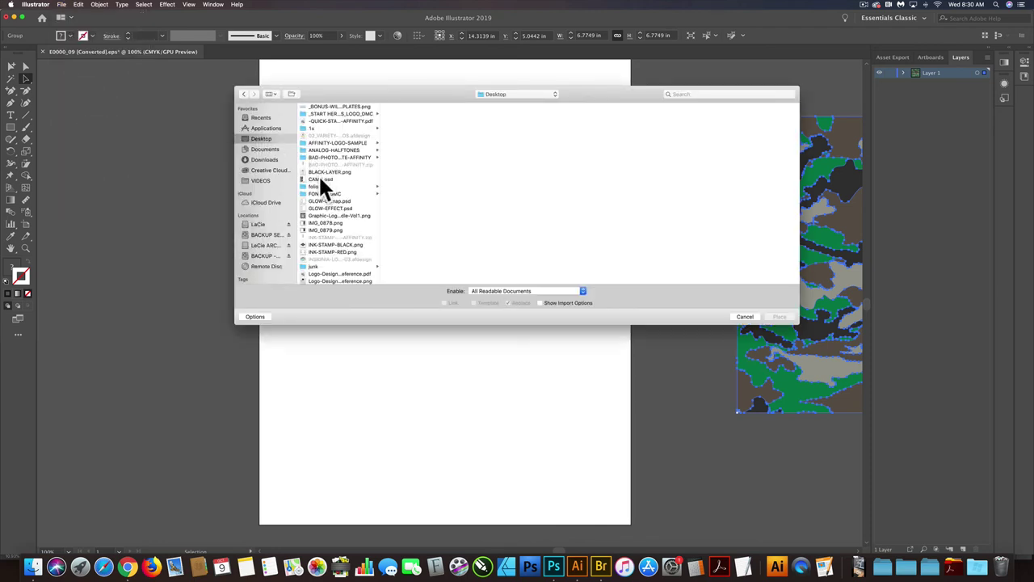
{"action": "left_click", "coordinate": [322, 178]}
{"action": "left_click", "coordinate": [779, 317]}
{"action": "left_click", "coordinate": [146, 147]}
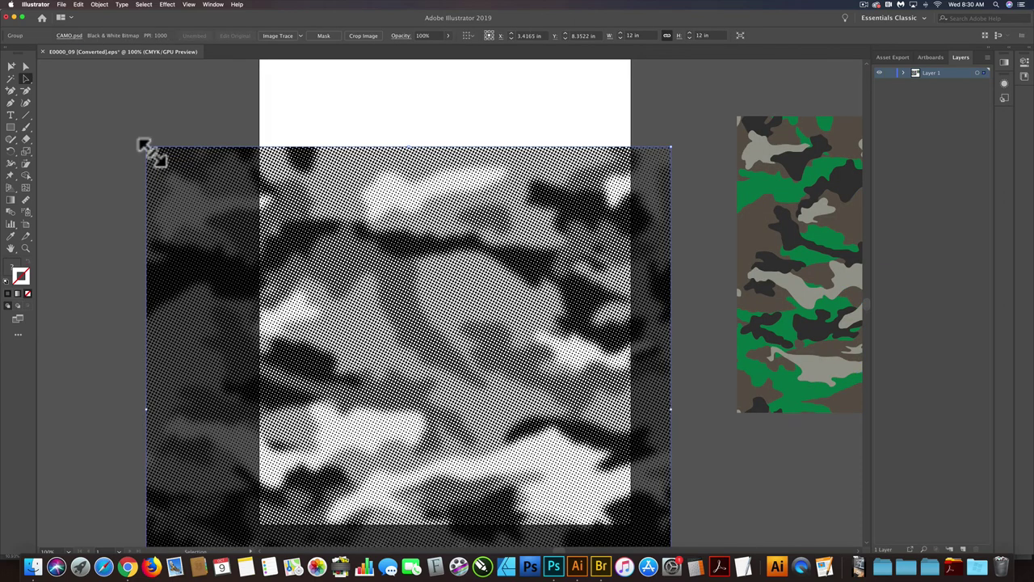
- Position the halftone image over the artboard and tint it with the camo's green using the Eyedropper
{"action": "left_click_drag", "start_coordinate": [375, 291], "coordinate": [355, 202]}
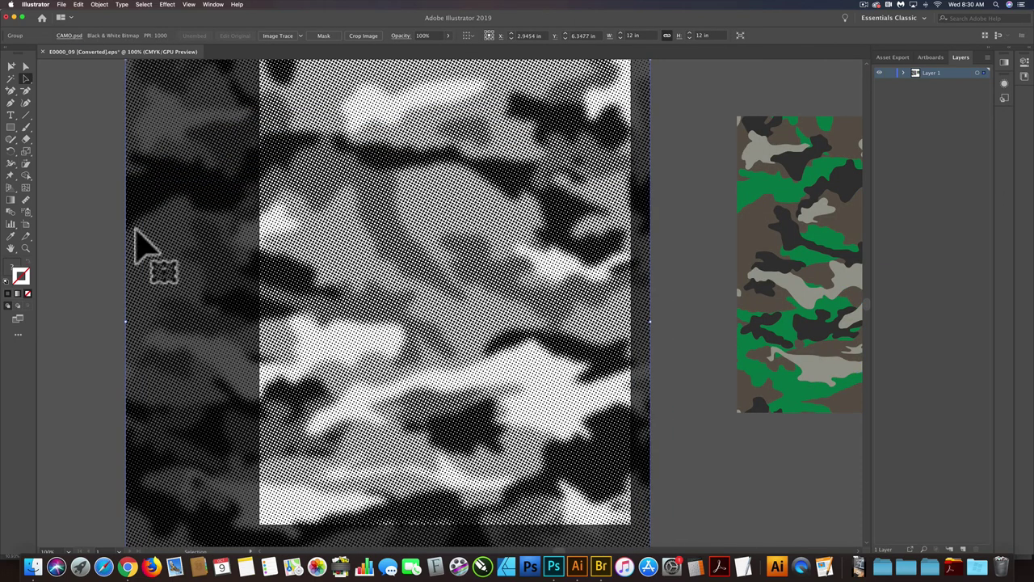
{"action": "left_click", "coordinate": [10, 236]}
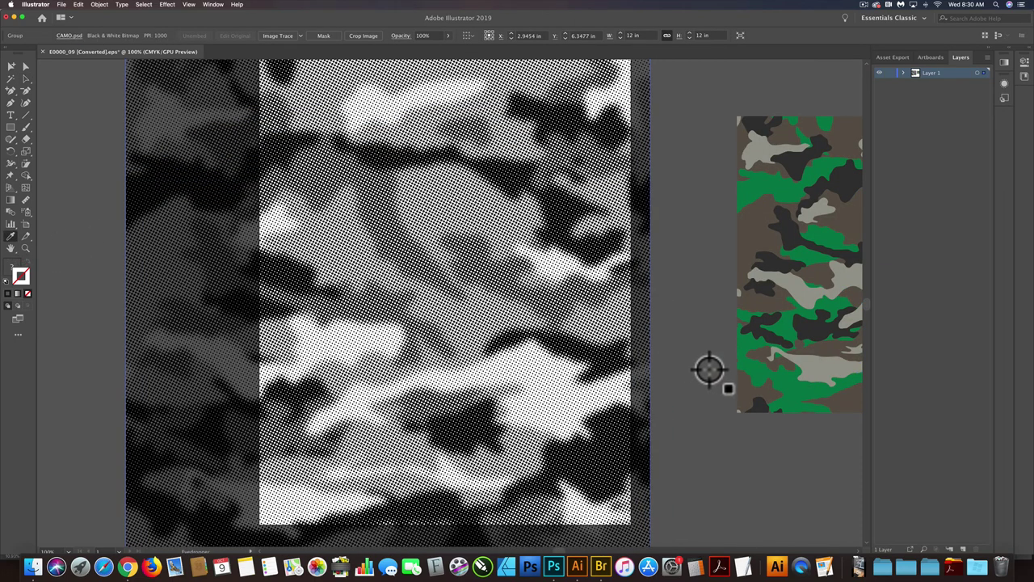
{"action": "left_click", "coordinate": [751, 343]}
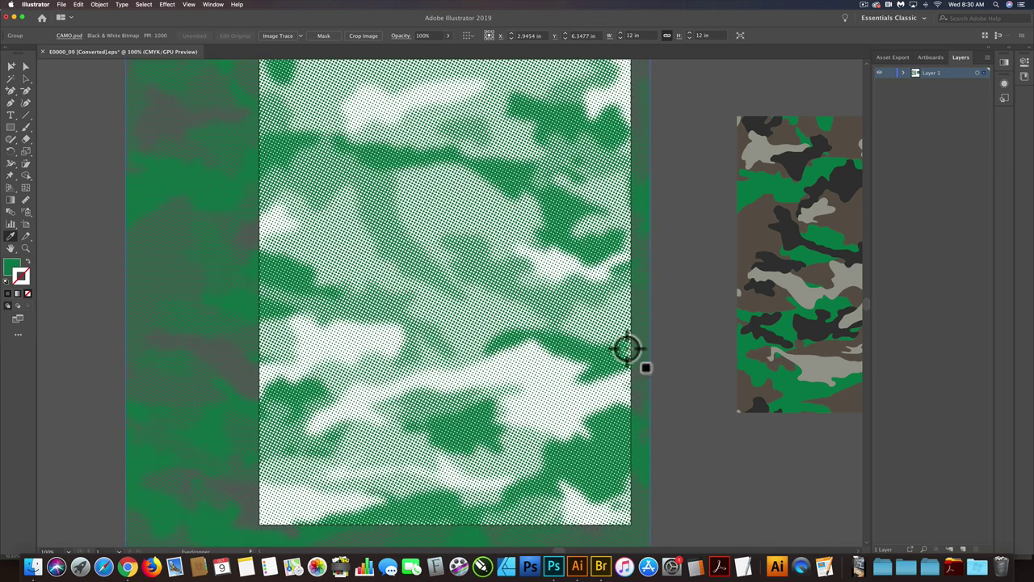
- Draw a 12.013 in green square from the halftone image's top-left corner
{"action": "scroll", "coordinate": [557, 333], "scroll_direction": "down", "scroll_amount": 2}
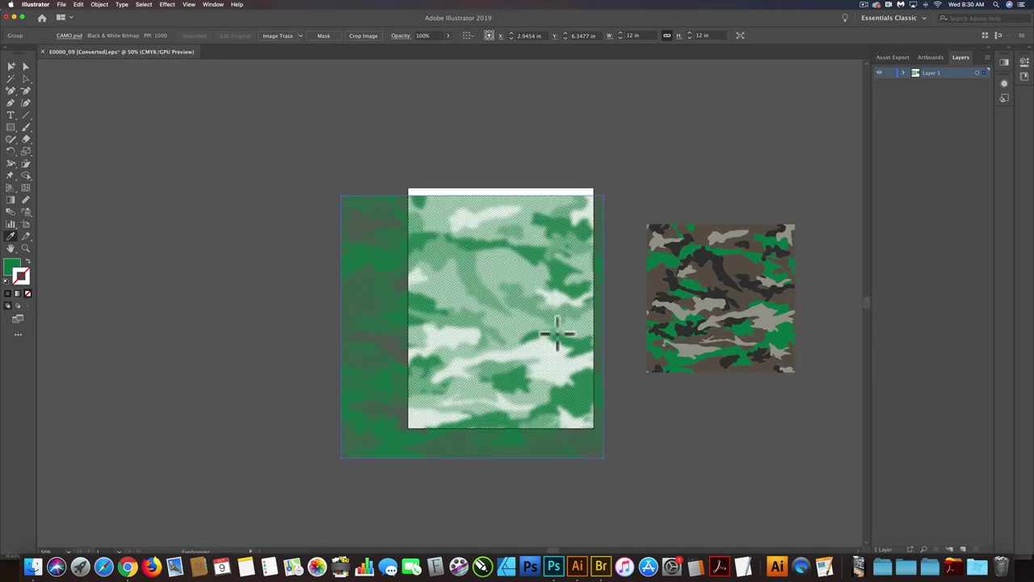
{"action": "left_click", "coordinate": [11, 127]}
{"action": "left_click_drag", "start_coordinate": [341, 196], "coordinate": [594, 448]}
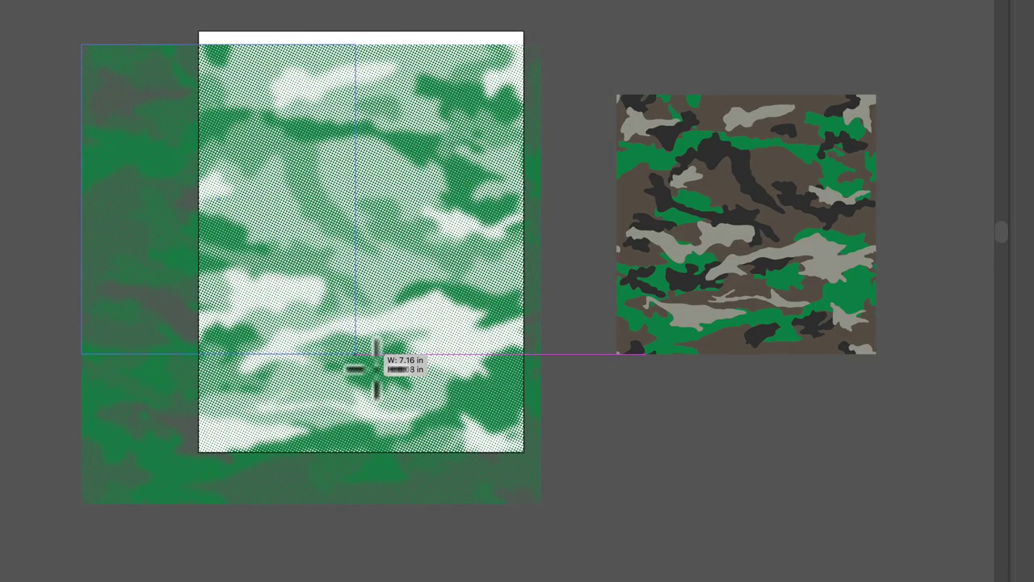
{"action": "left_click_drag", "start_coordinate": [525, 487], "coordinate": [546, 509]}
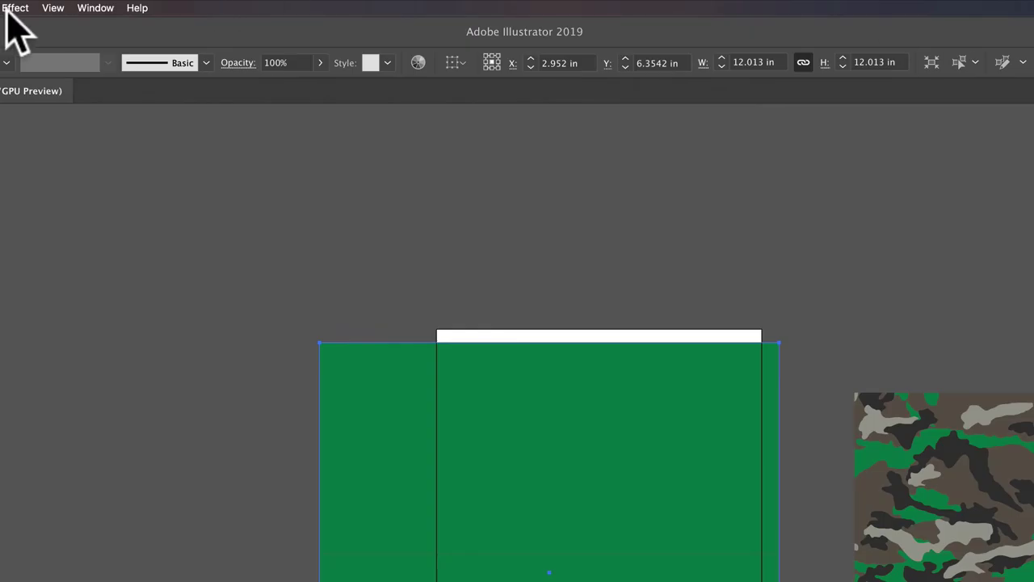
- In the Color panel, switch to HSB sliders and lower the square's fill brightness to 20
{"action": "left_click", "coordinate": [96, 8]}
{"action": "left_click", "coordinate": [136, 274]}
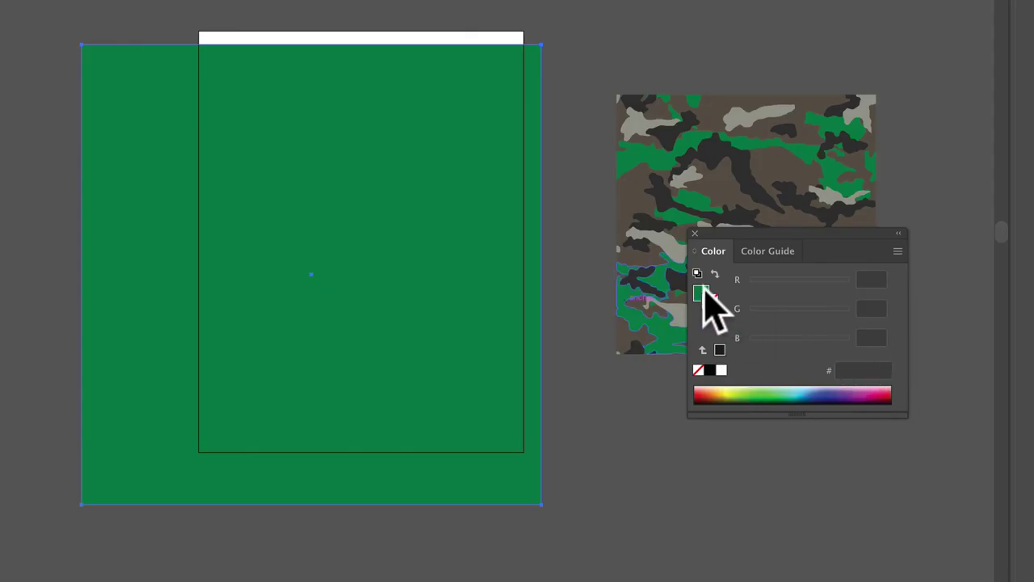
{"action": "left_click", "coordinate": [704, 293]}
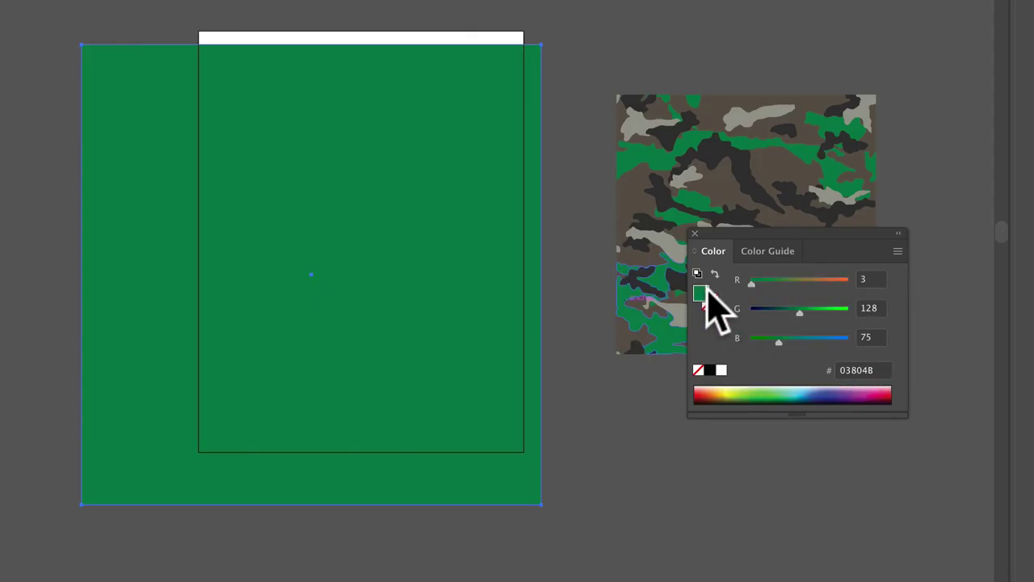
{"action": "left_click", "coordinate": [898, 251]}
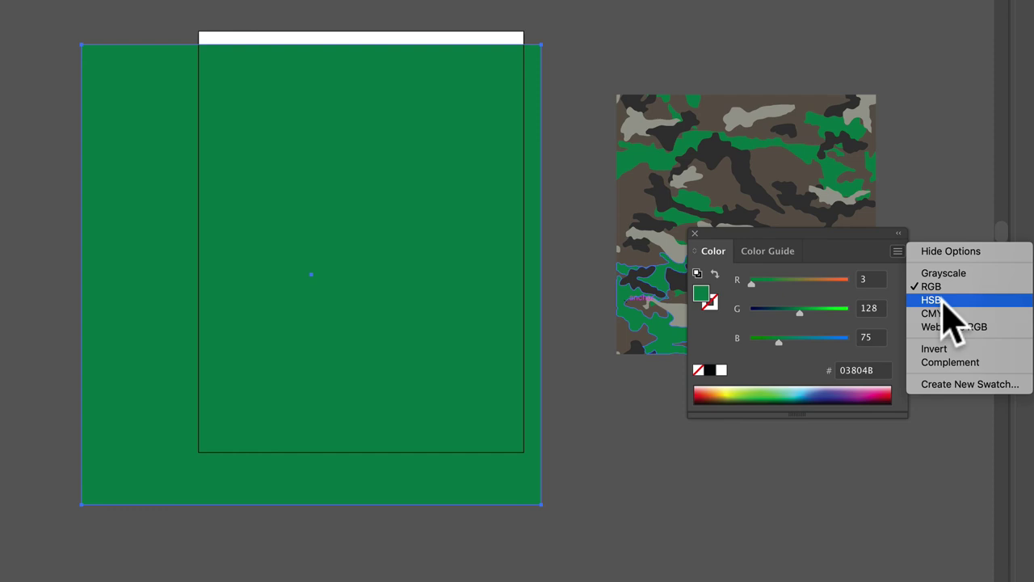
{"action": "left_click", "coordinate": [937, 300]}
{"action": "left_click", "coordinate": [783, 337]}
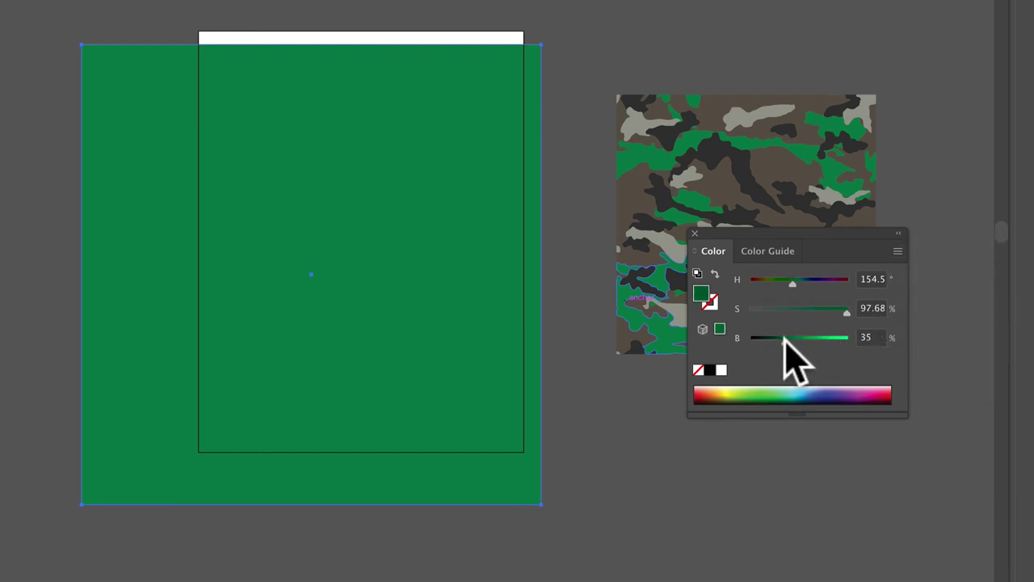
{"action": "left_click_drag", "start_coordinate": [782, 338], "coordinate": [771, 339]}
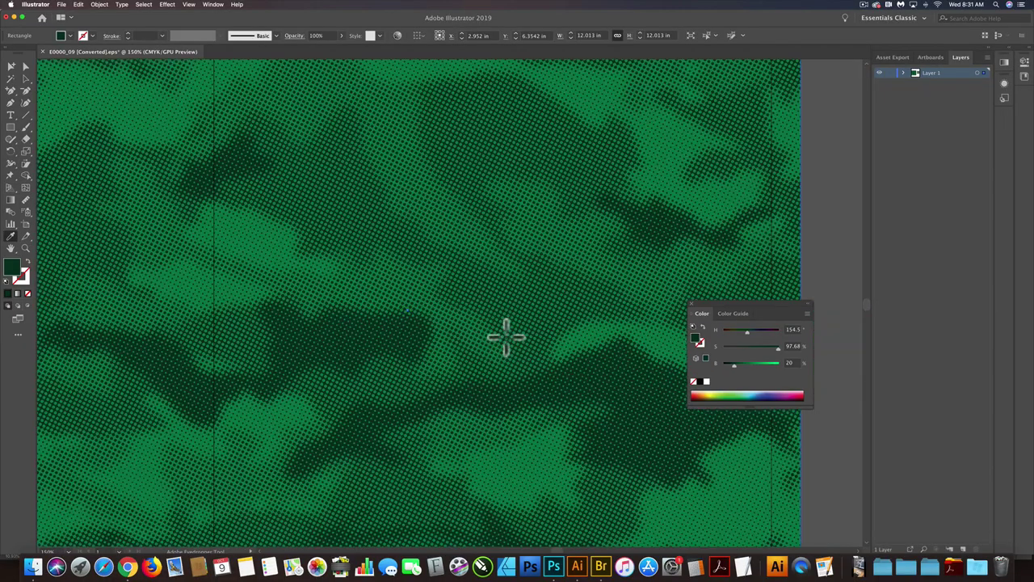
{"action": "scroll", "coordinate": [506, 337], "scroll_direction": "down", "scroll_amount": 1}
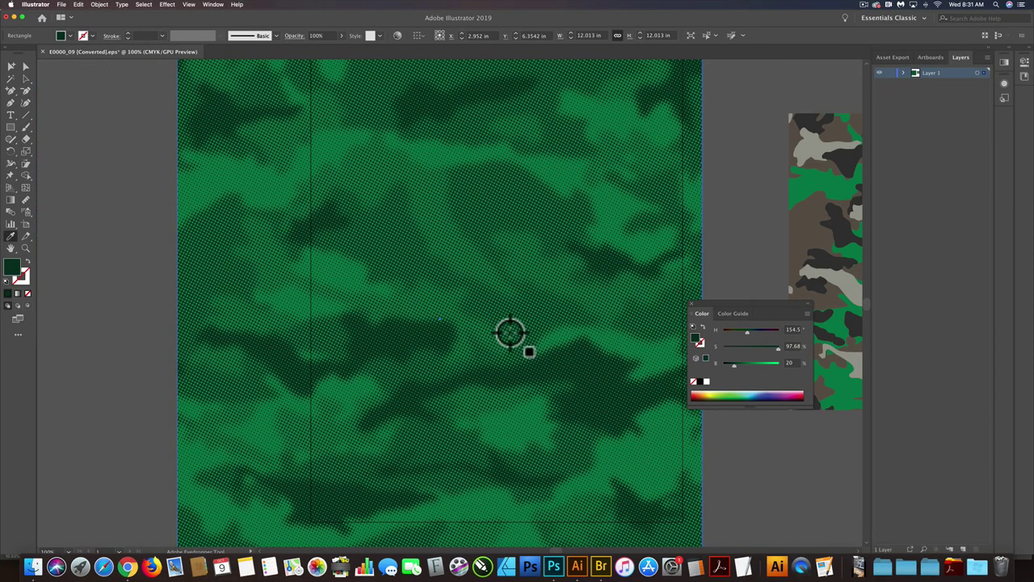